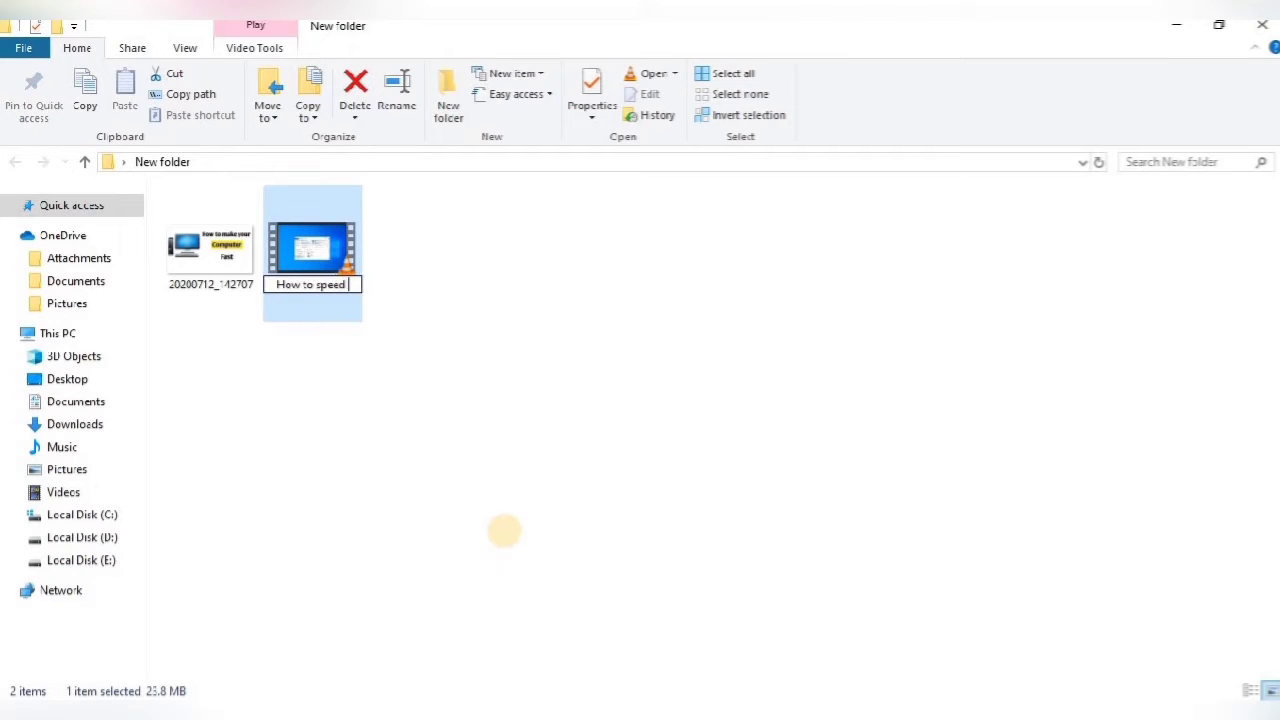
Complete the video file's new name as "How to speed up Windows 10".
text(up Windows 10)
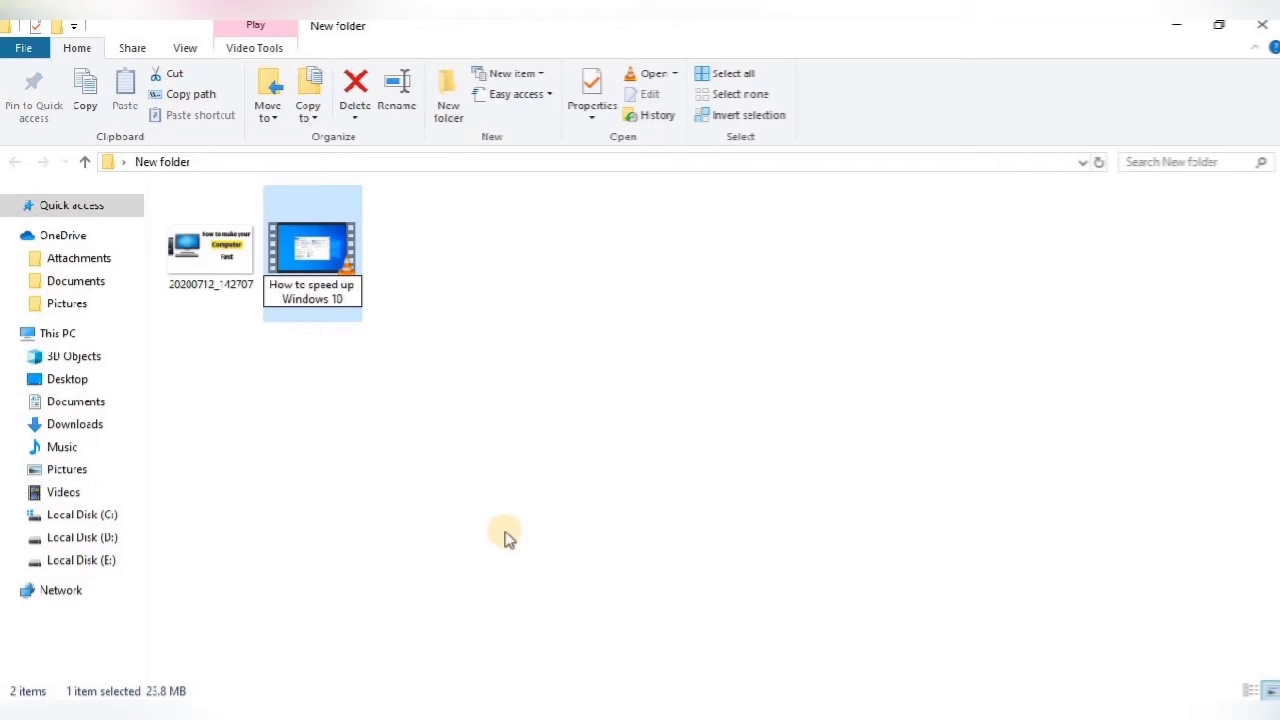
key(Return)
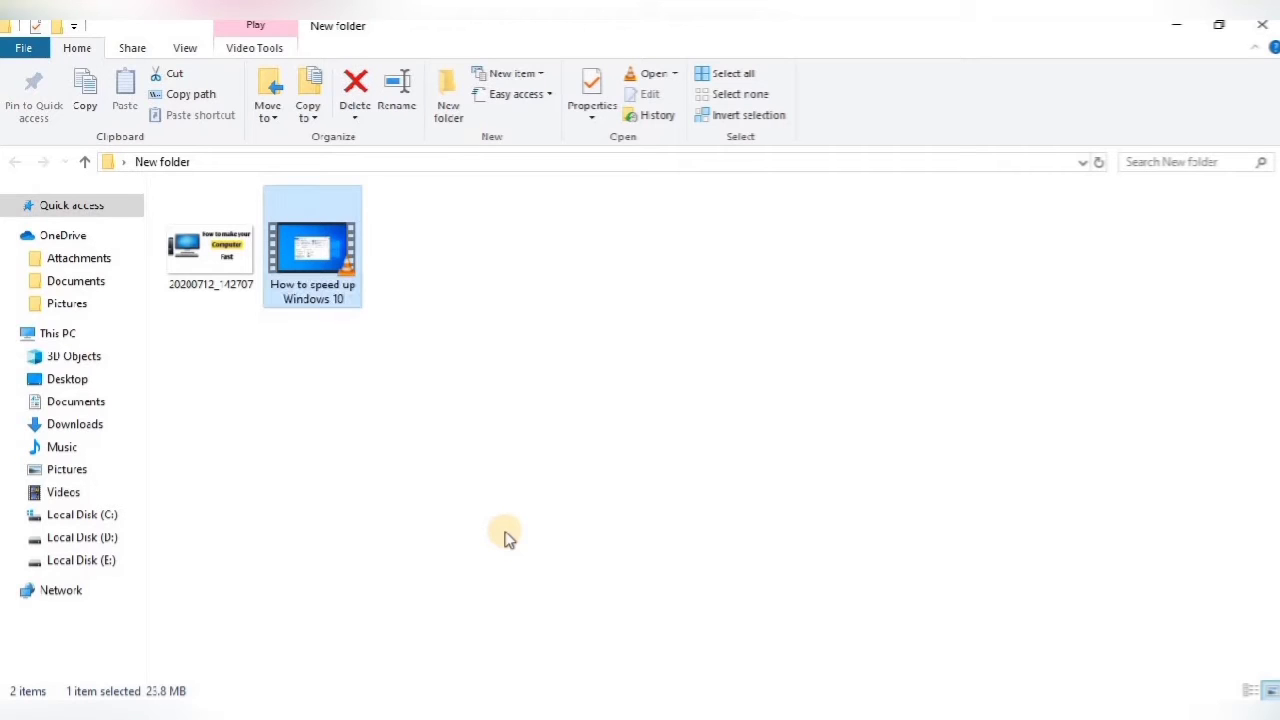
click(327, 334)
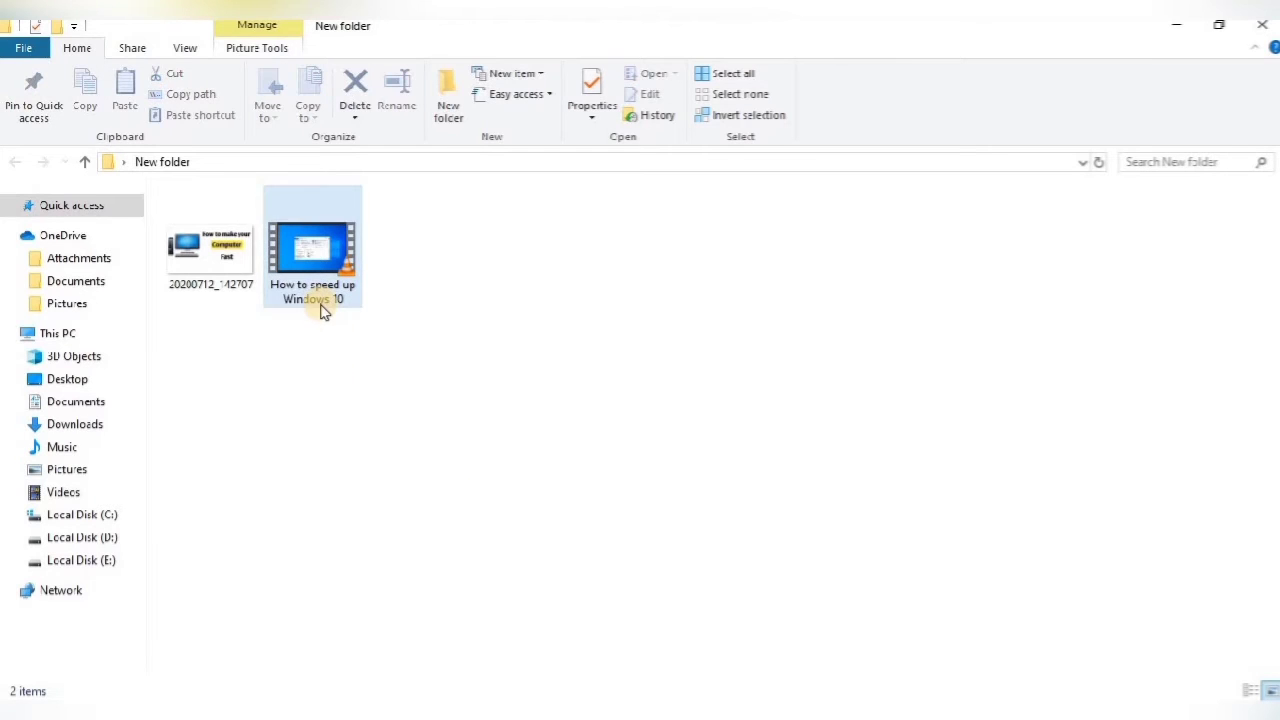
Rename the thumbnail image 20200712_142707 as "How to speed up Windows 10".
click(235, 286)
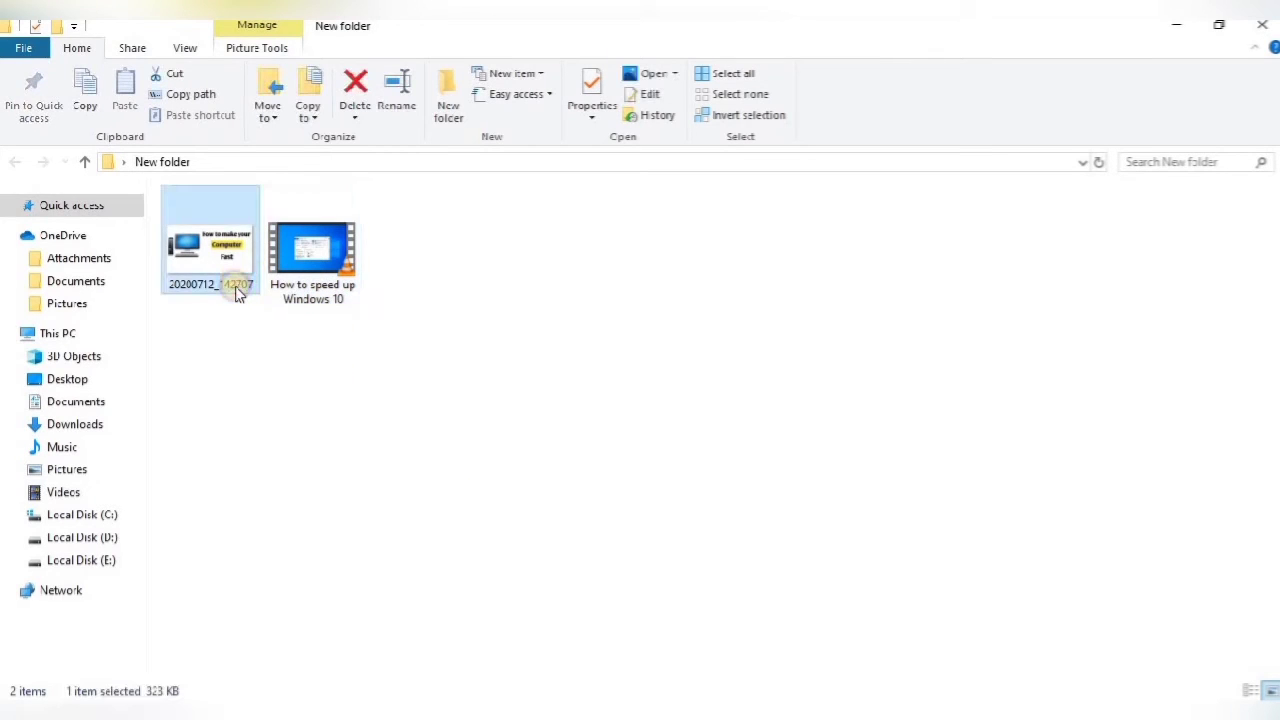
right_click(235, 286)
click(288, 659)
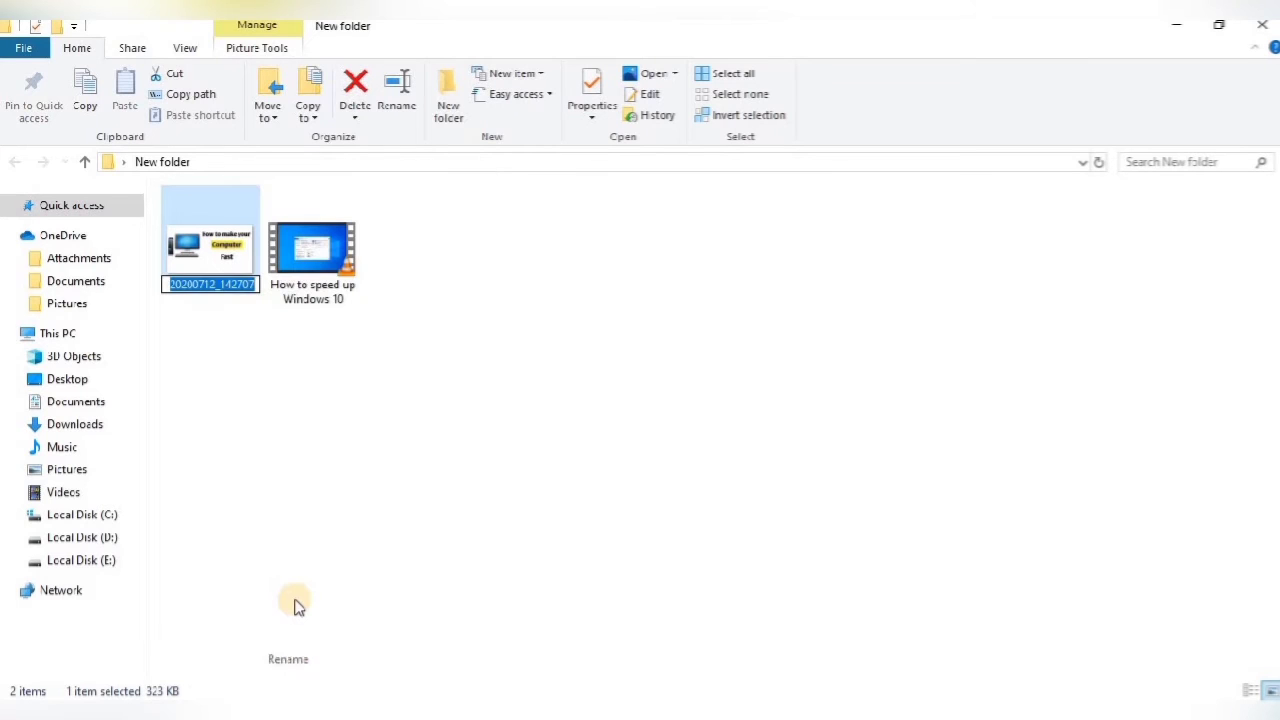
key(BackSpace)
text(H)
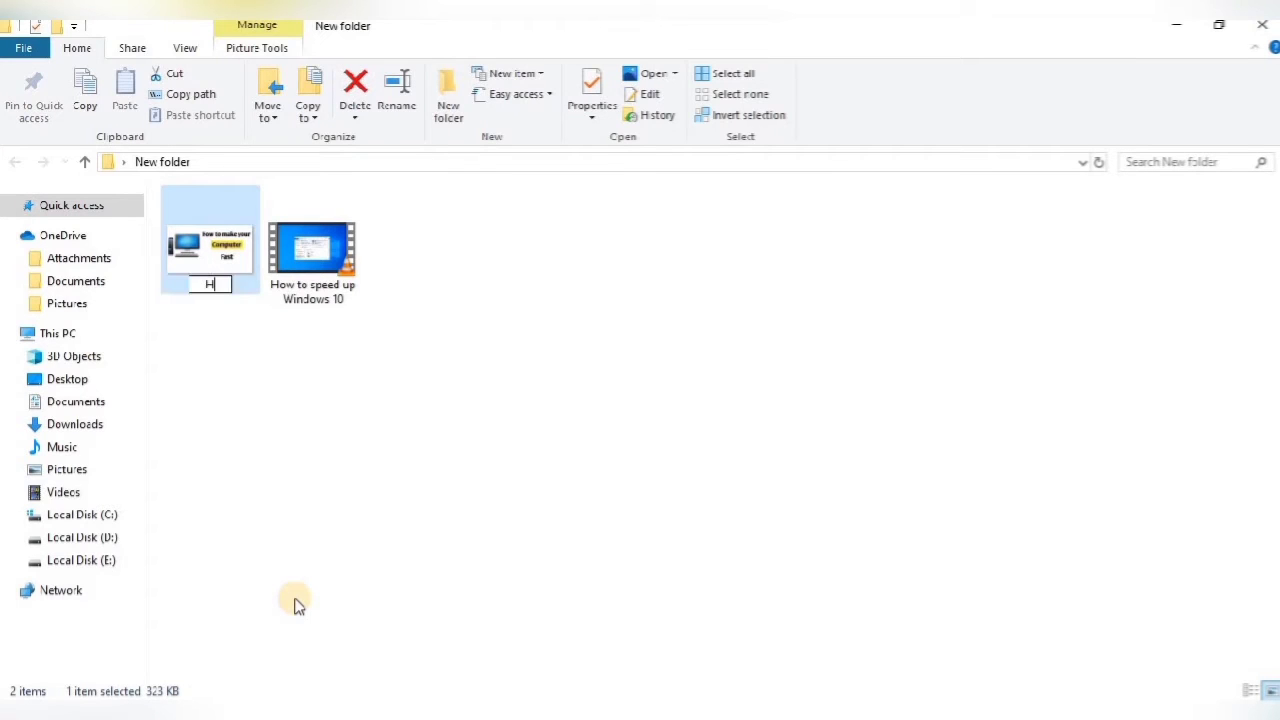
text(ow to)
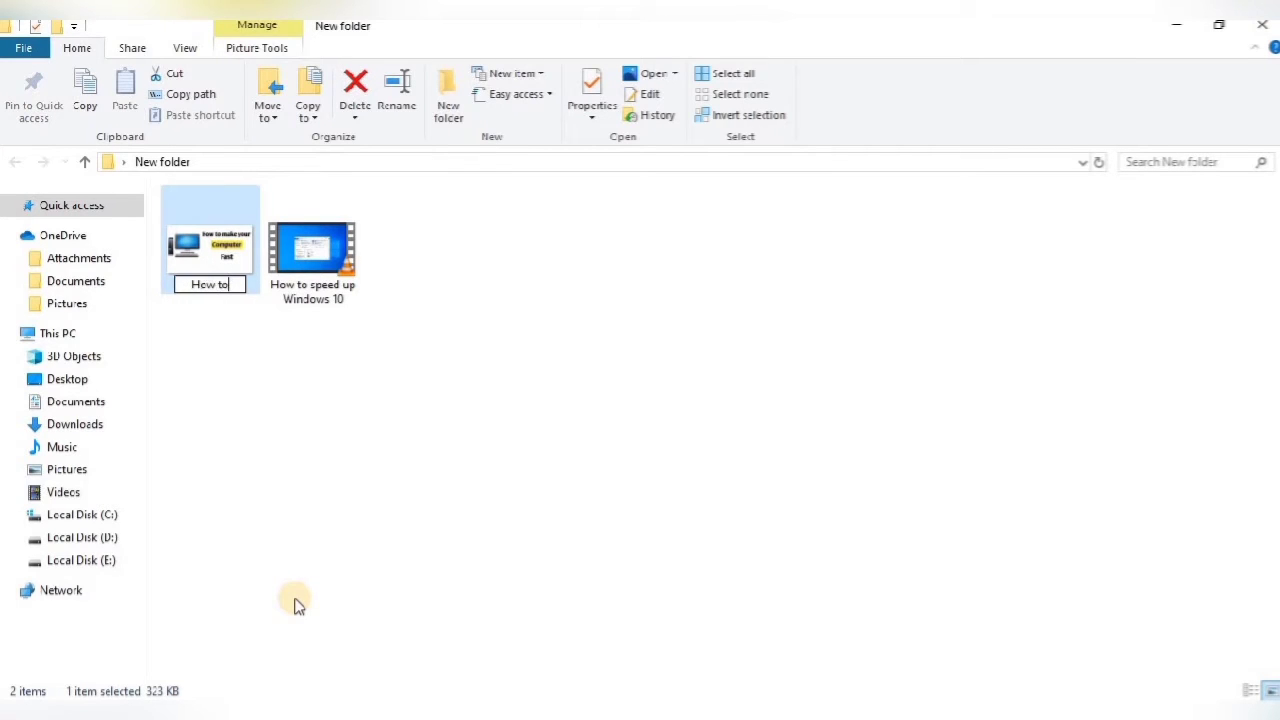
text( speed )
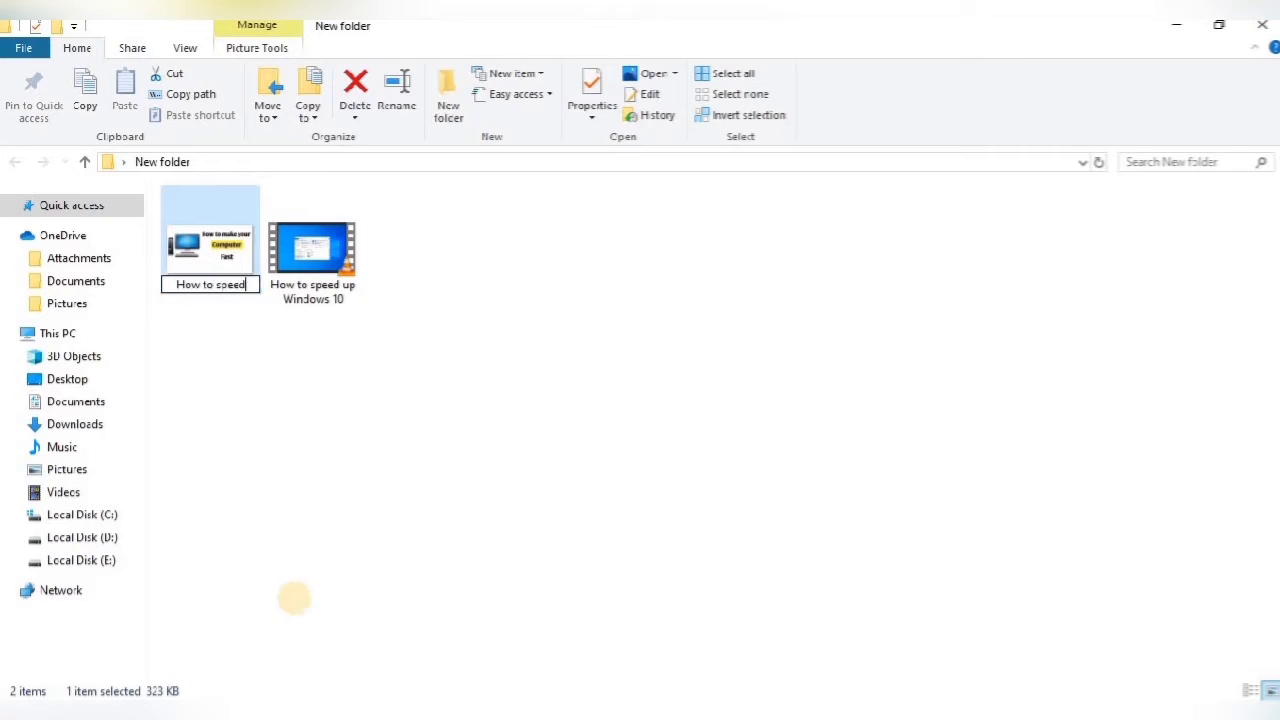
text(up Windows 10)
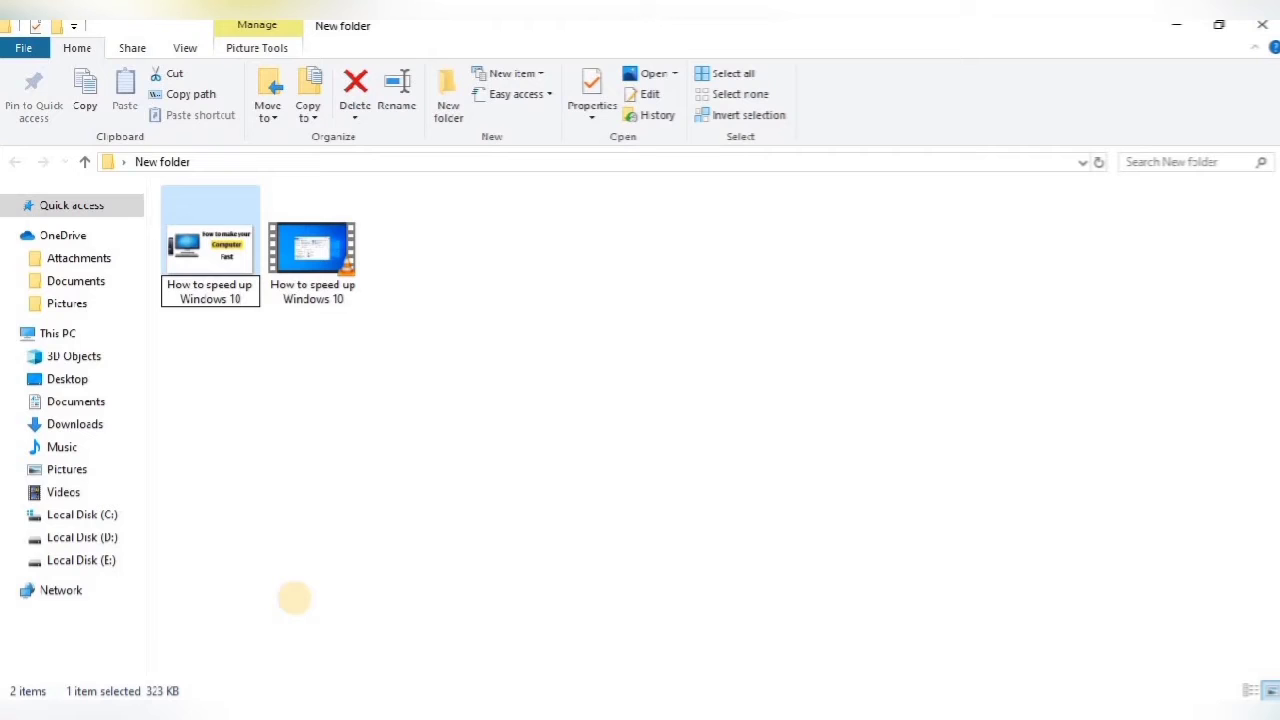
key(Return)
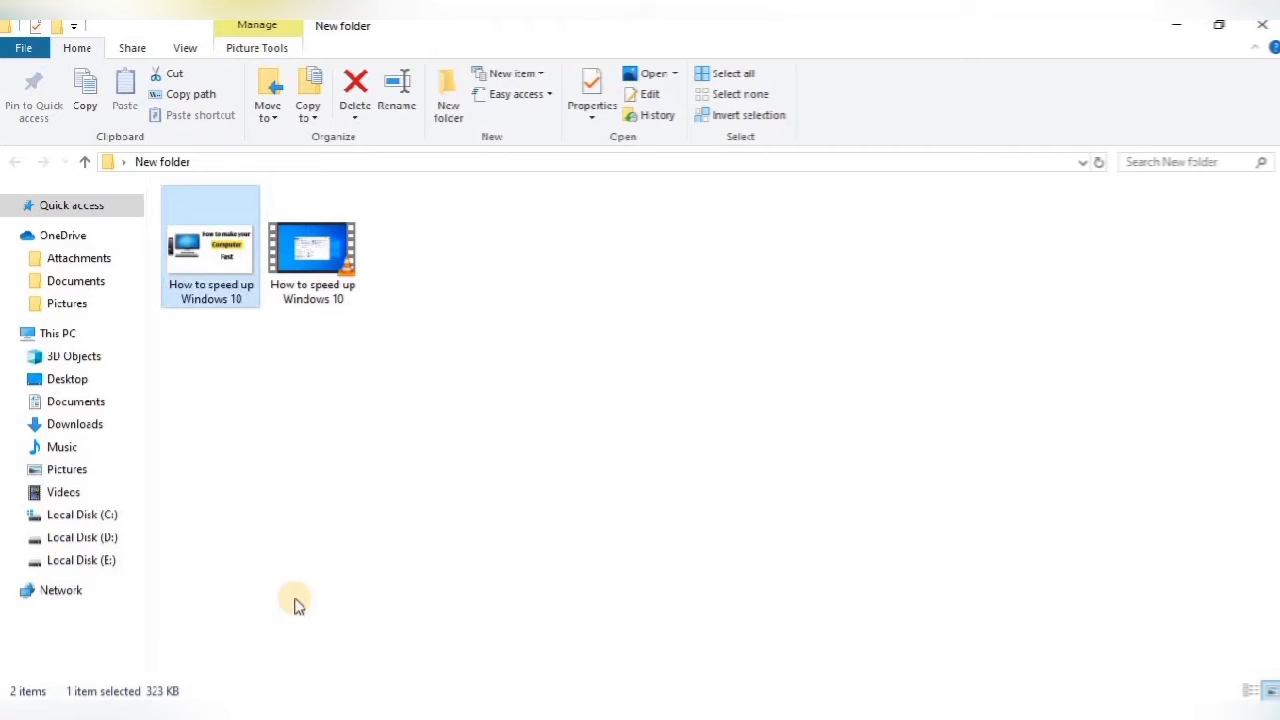
click(246, 372)
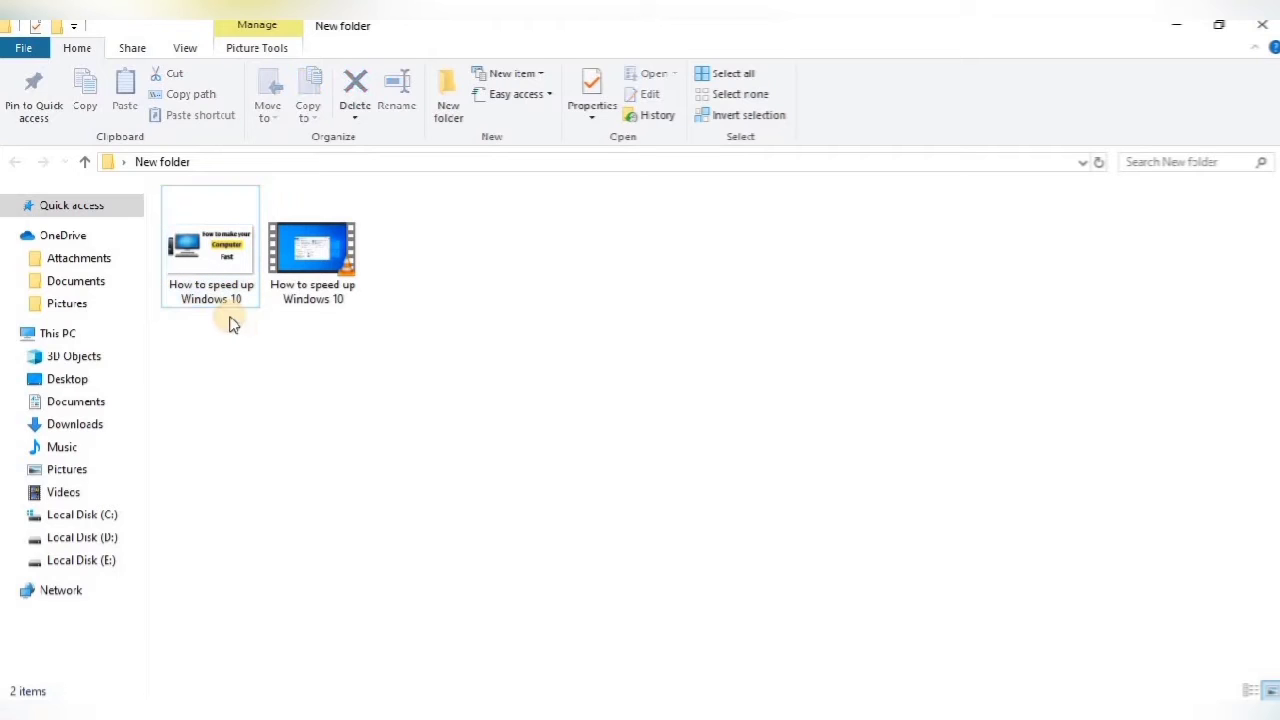
Set the Title in the video file's detailed properties to "How to speed up Windows 10".
click(320, 297)
right_click(320, 297)
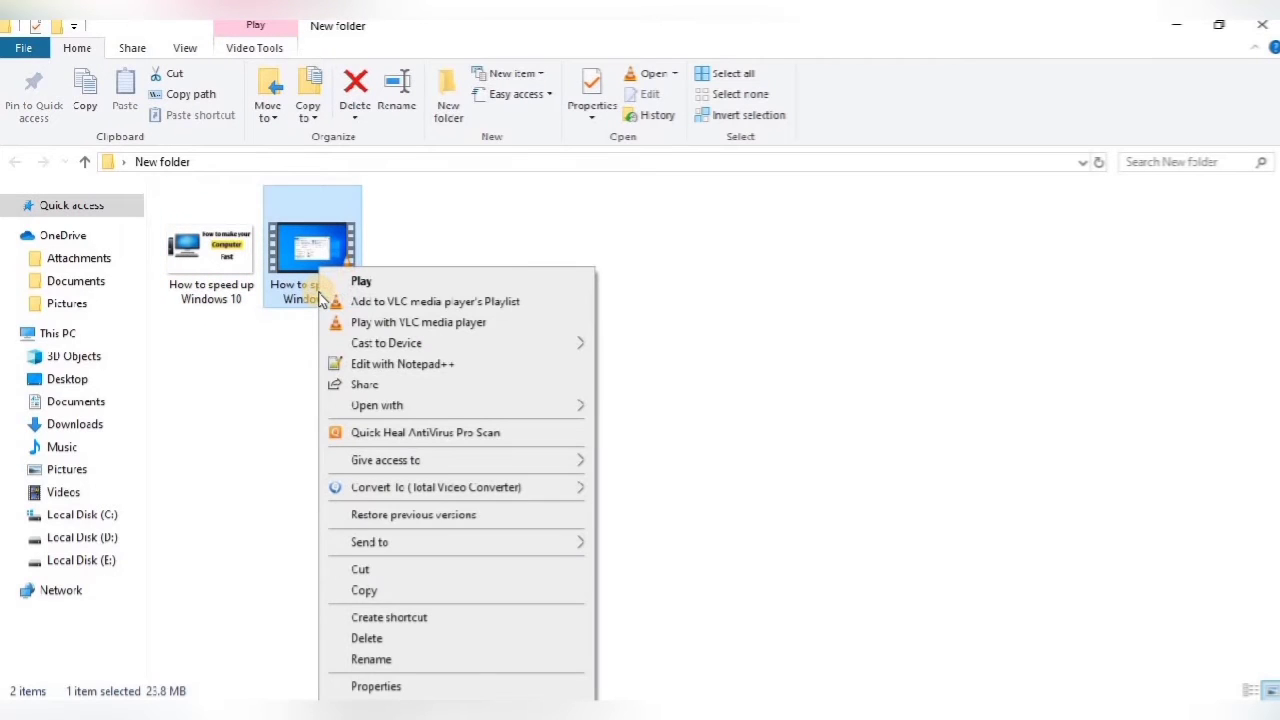
click(375, 686)
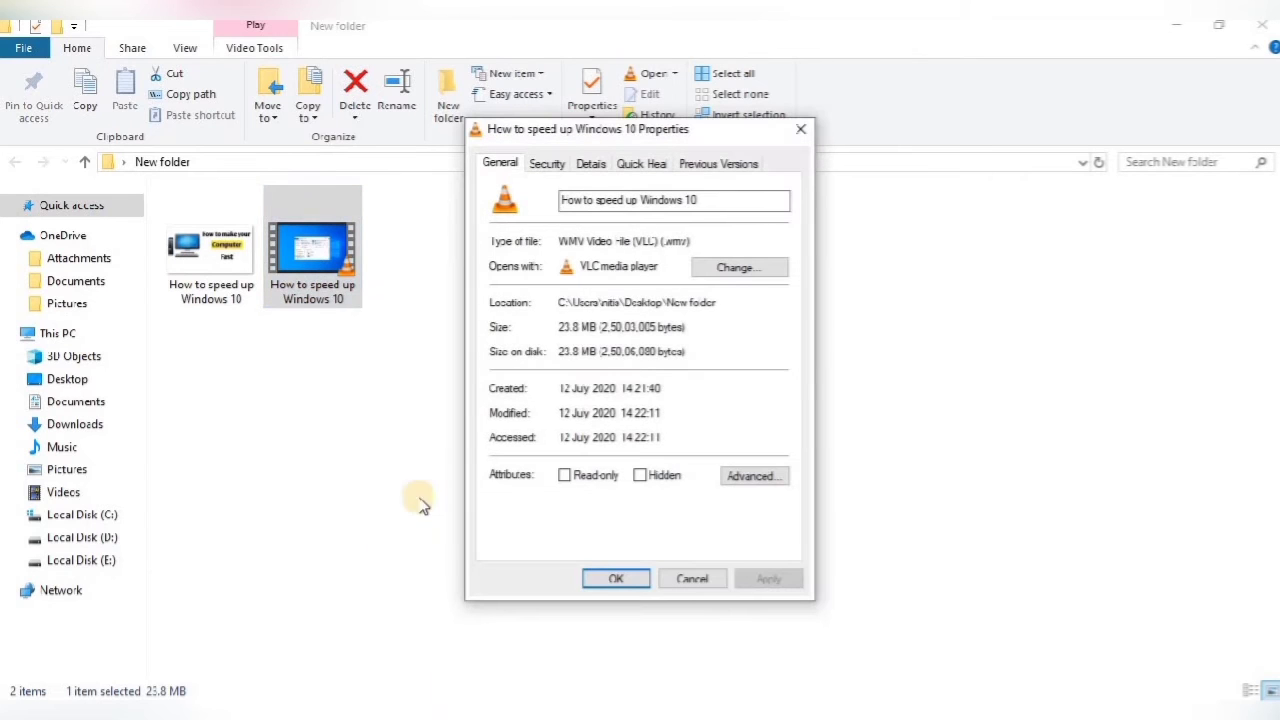
click(561, 166)
click(586, 168)
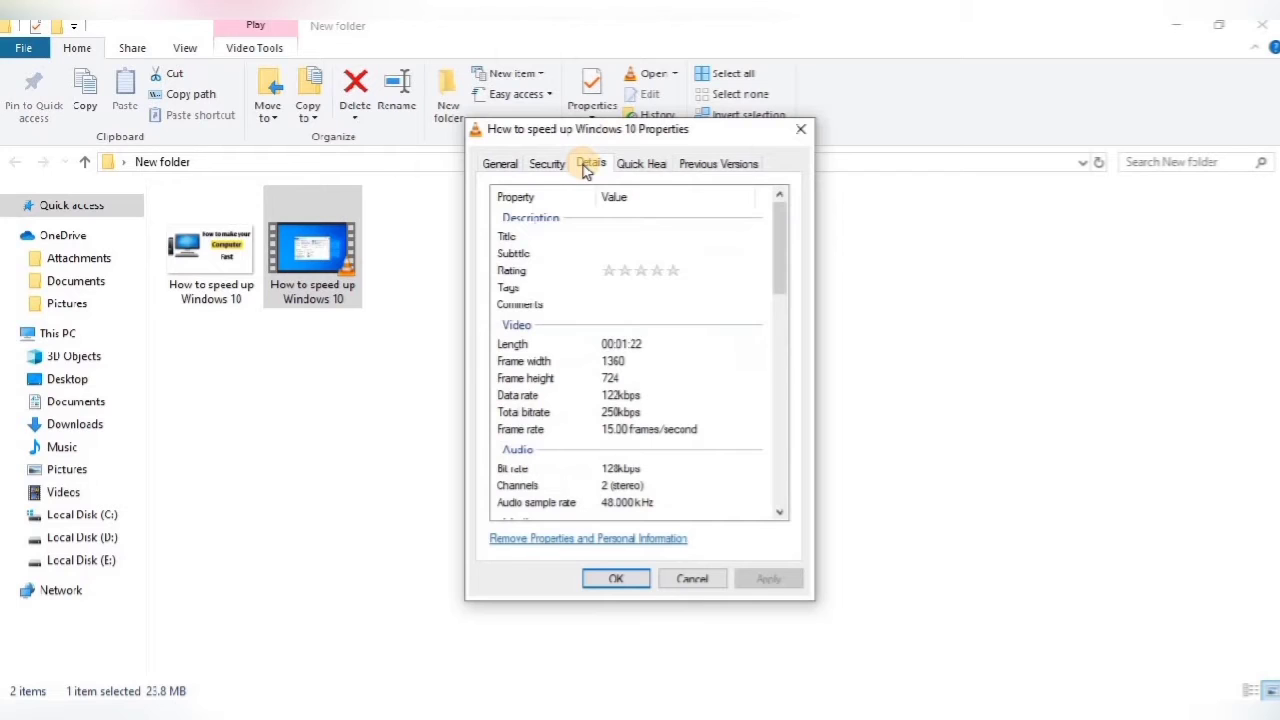
click(612, 241)
click(624, 236)
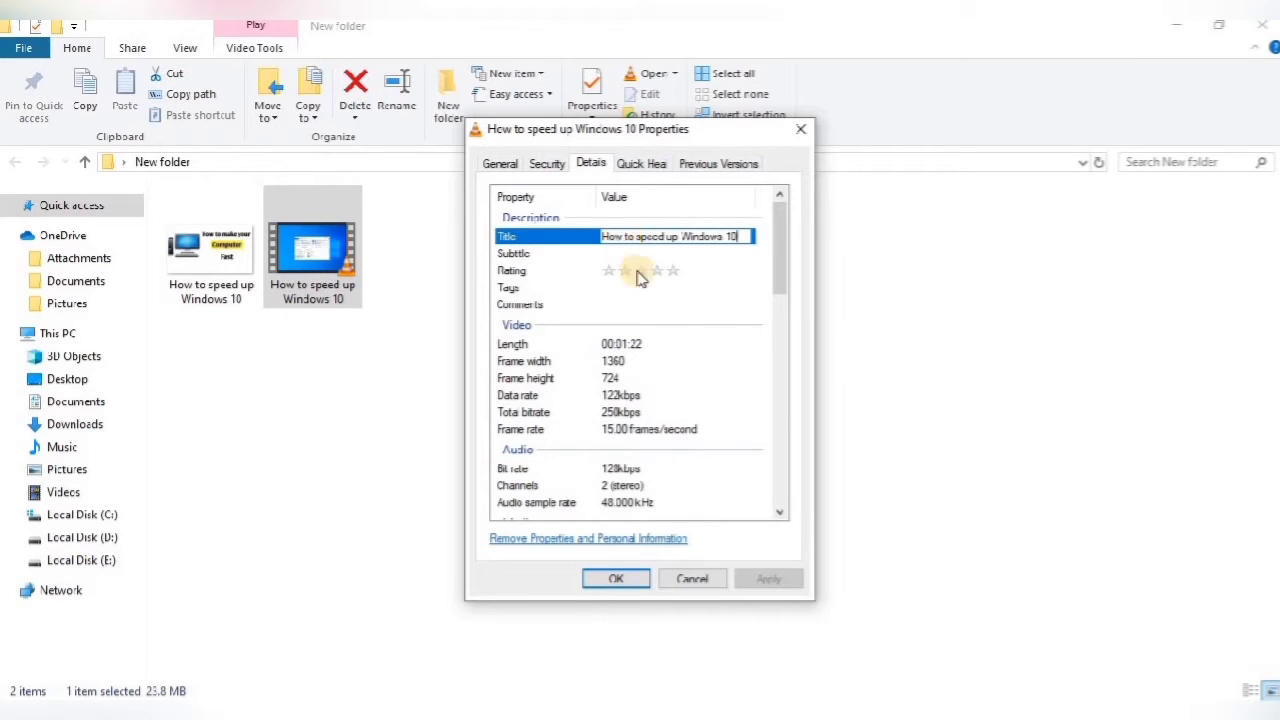
click(784, 289)
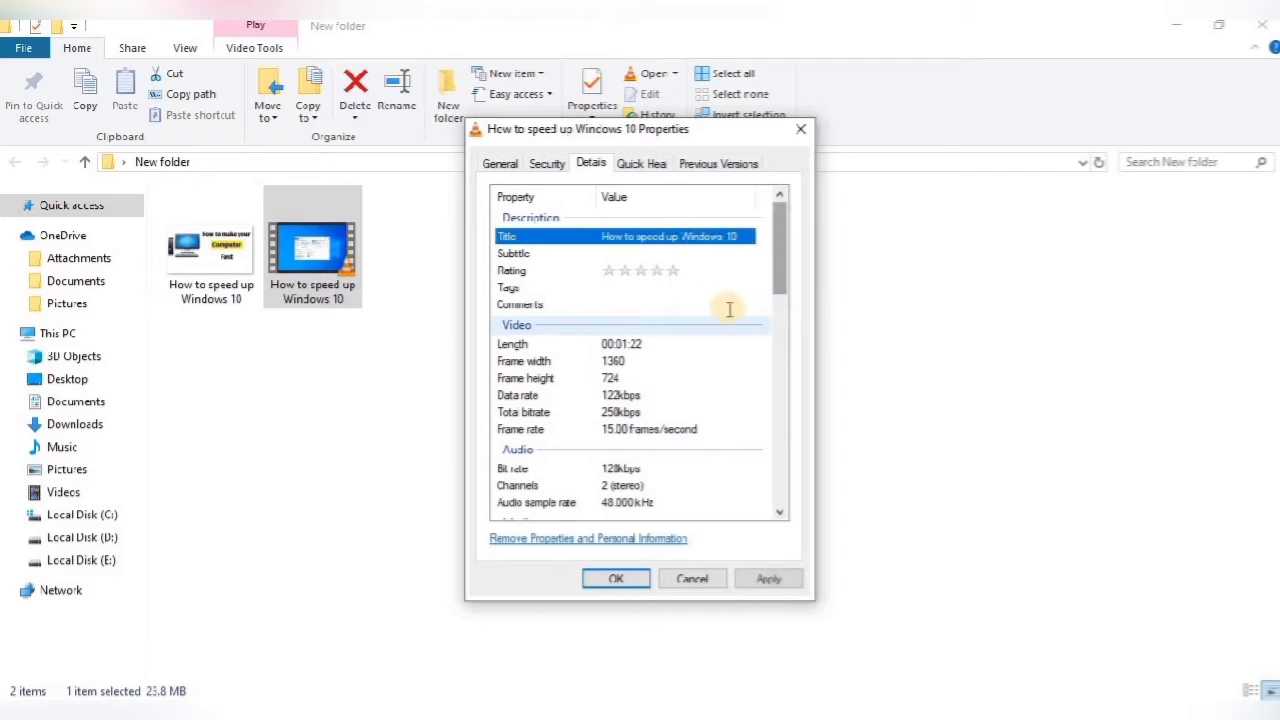
Give the video file a five-star rating, apply the property changes and close its properties.
click(673, 271)
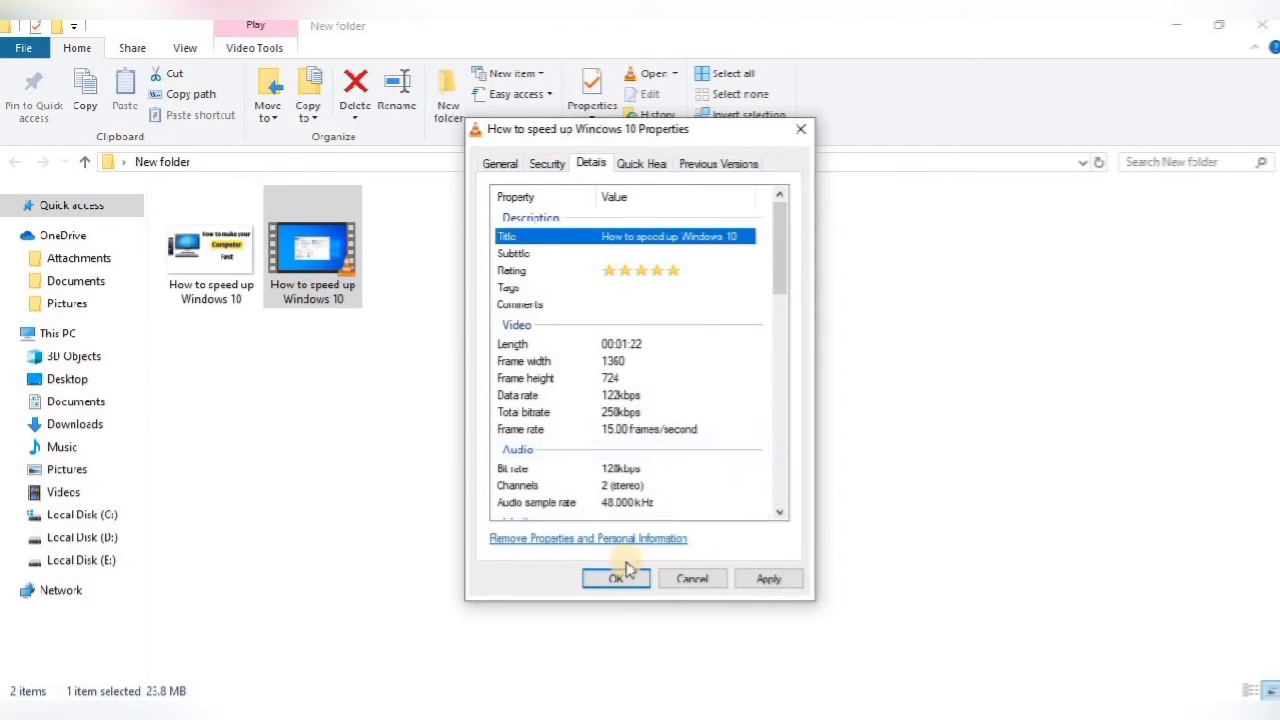
click(770, 580)
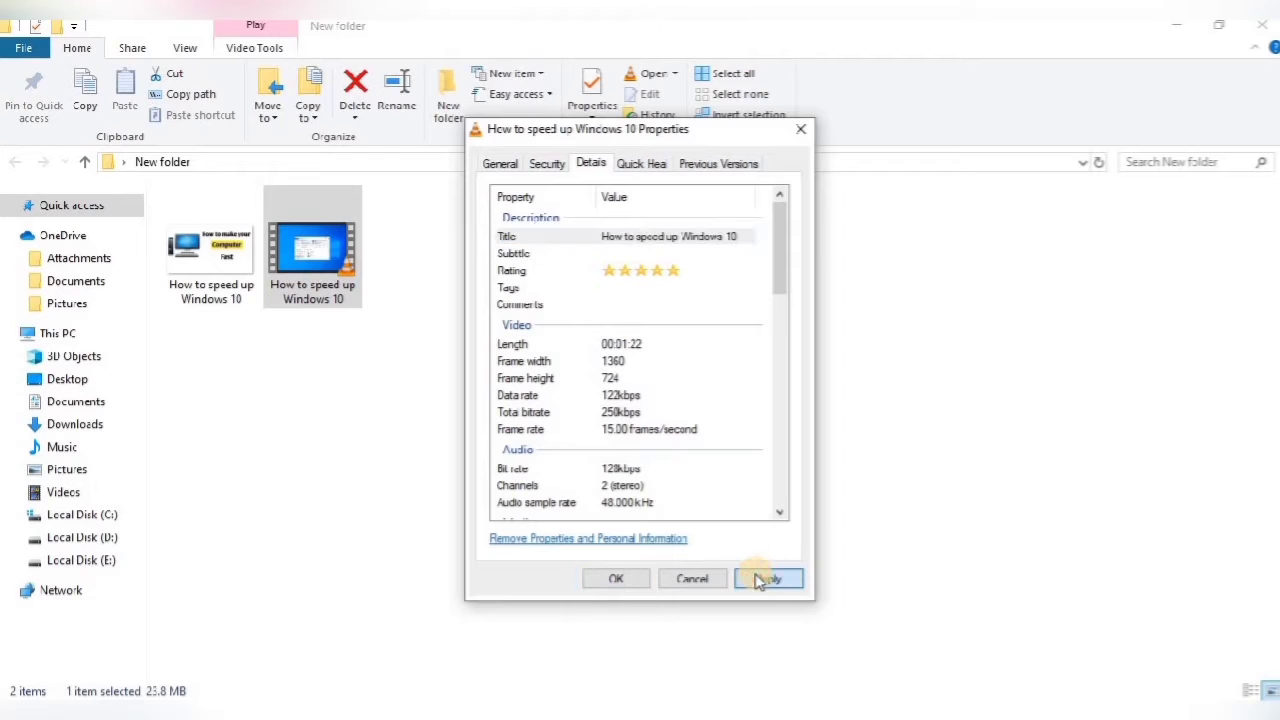
click(634, 584)
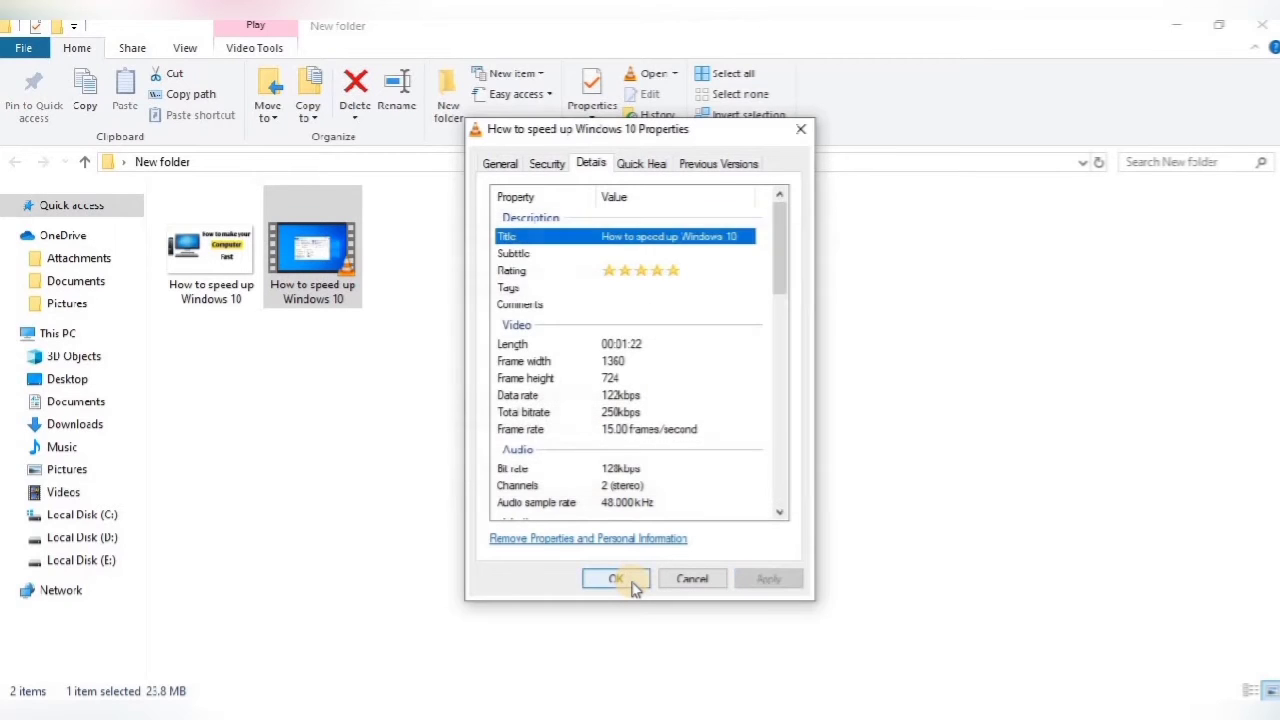
click(634, 584)
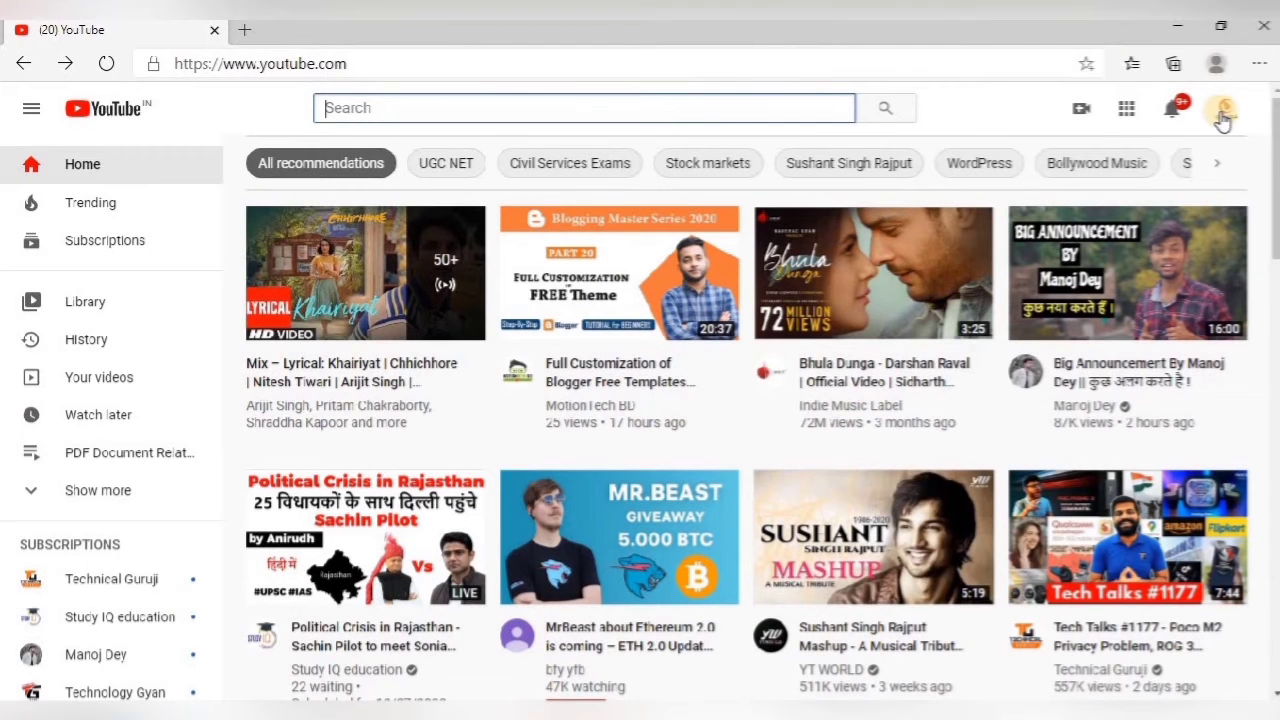
Go to your own channel on YouTube and start a new video upload.
click(1228, 116)
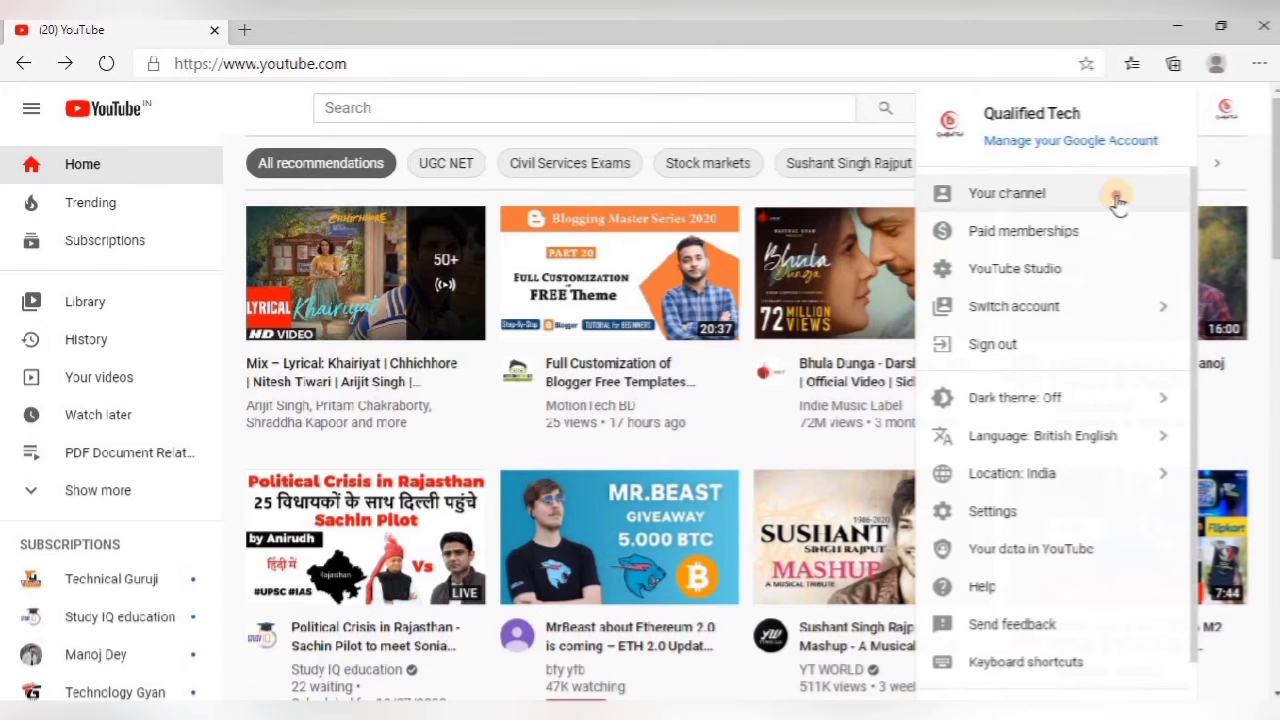
click(1115, 192)
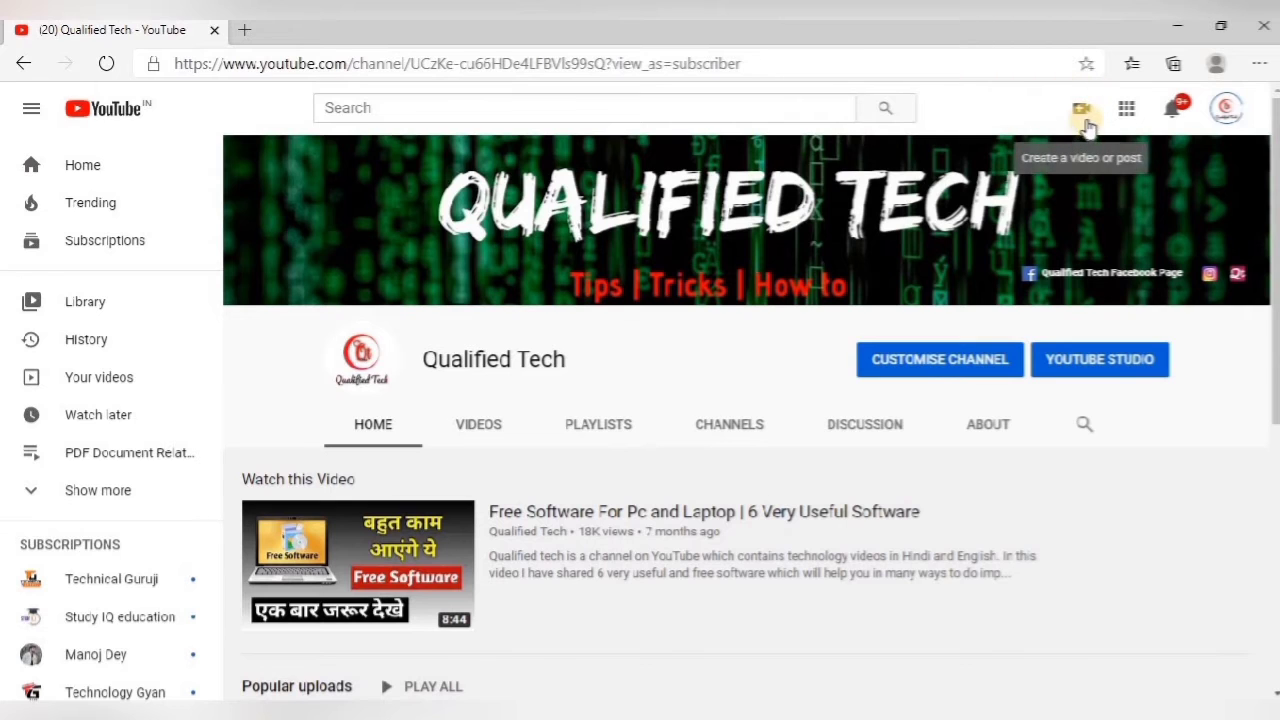
click(1082, 110)
click(1102, 154)
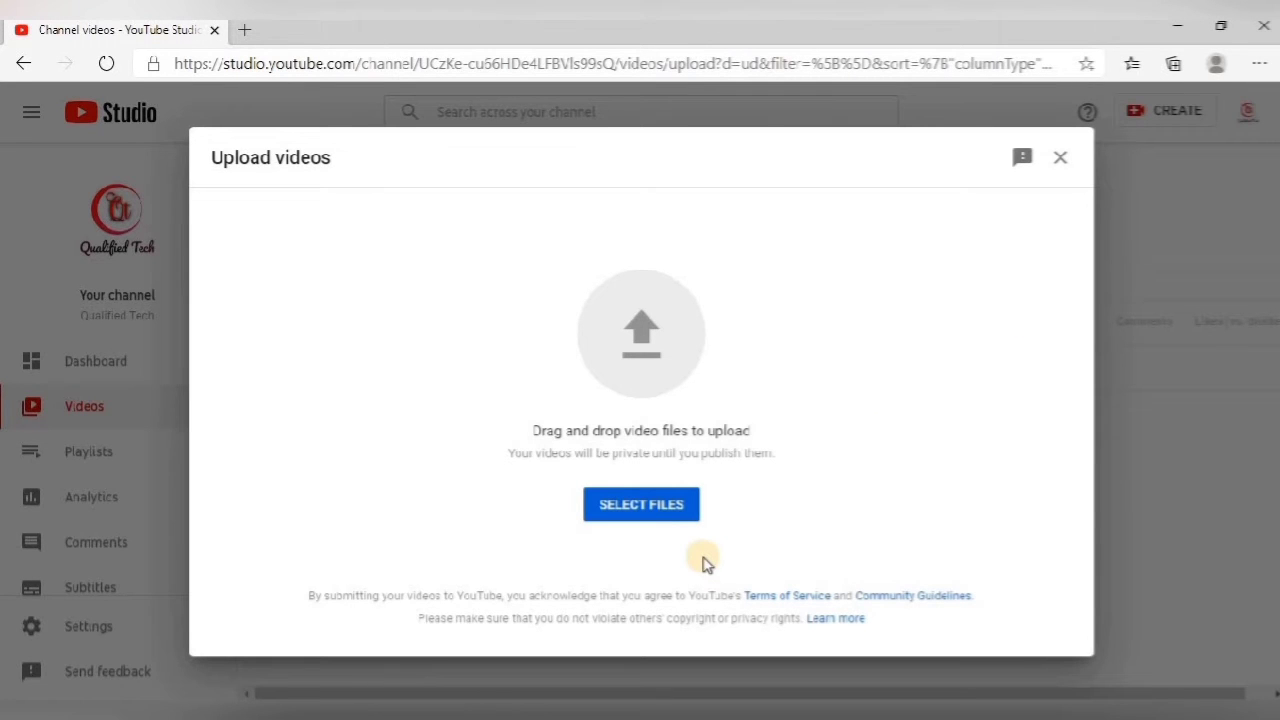
Upload the video "How to speed up Windows 10" from New folder on the Desktop.
click(641, 520)
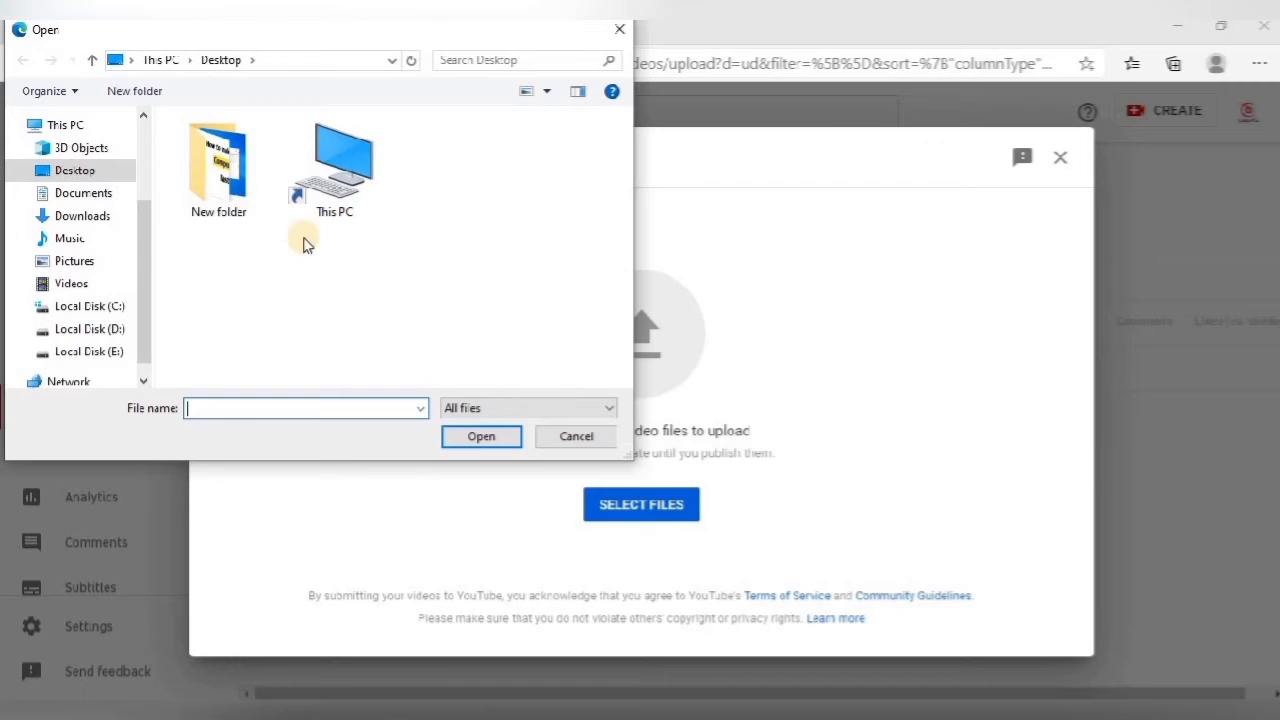
click(226, 192)
double_click(226, 192)
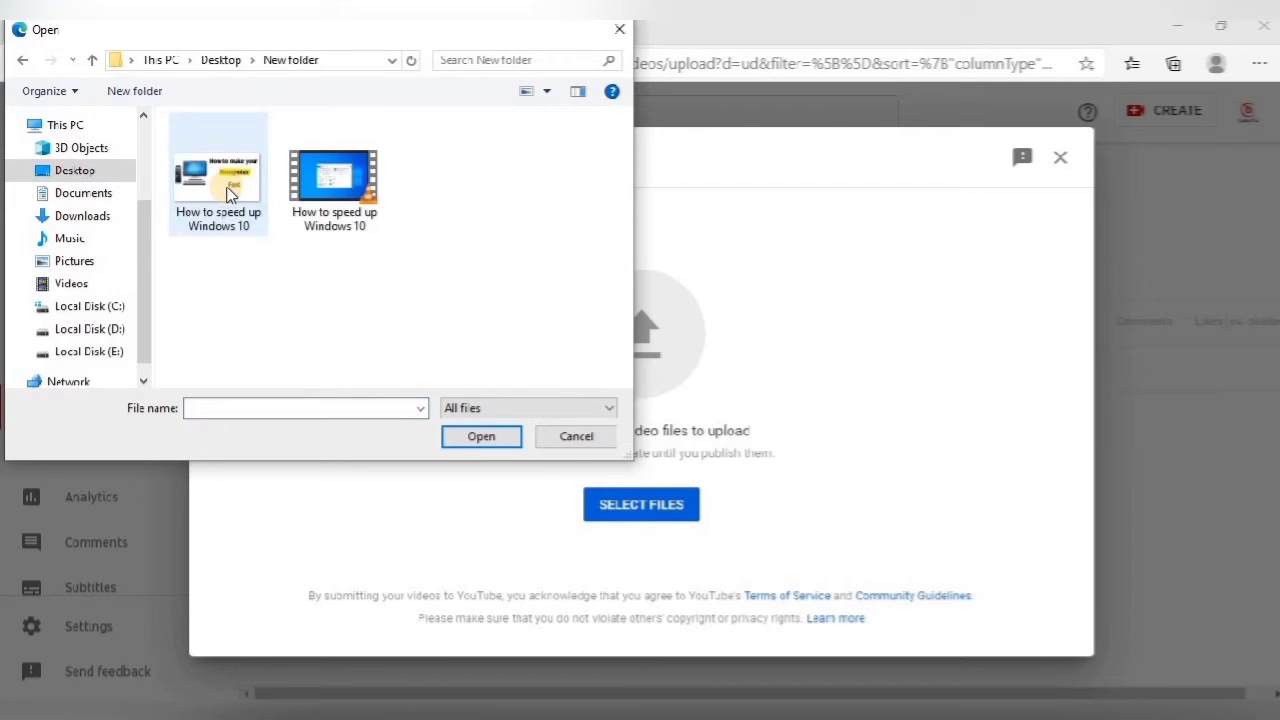
click(343, 197)
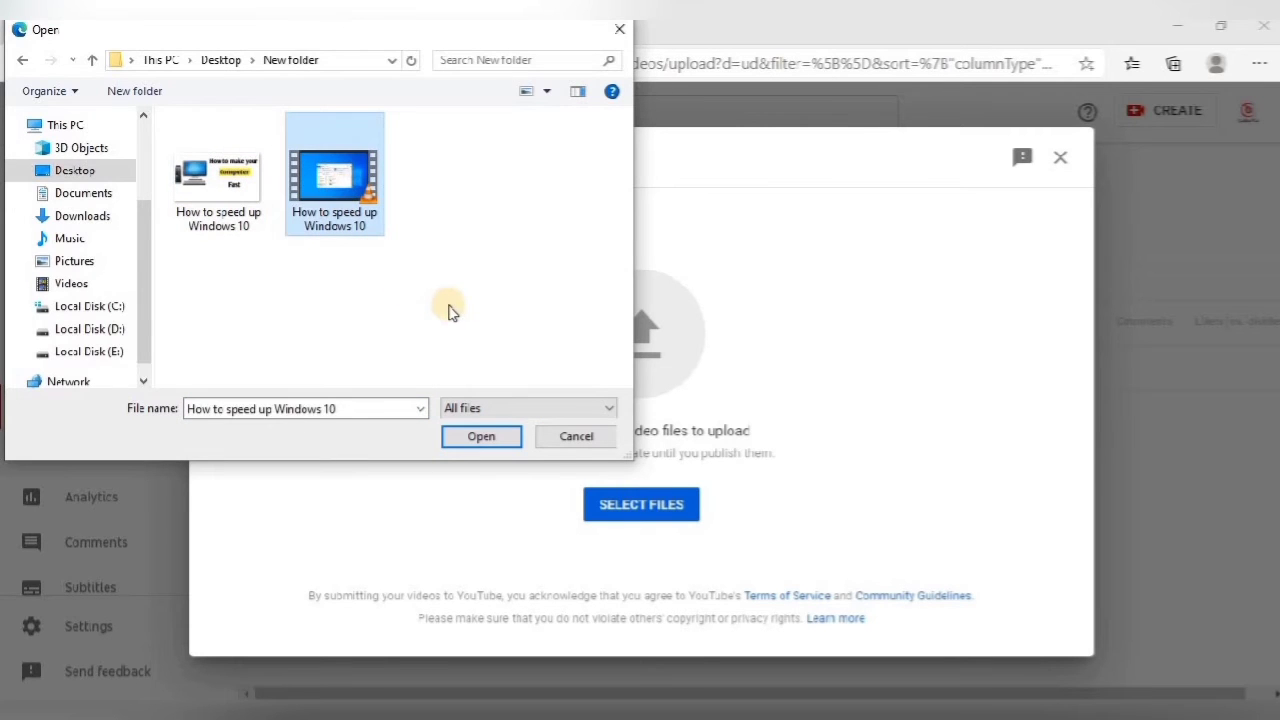
click(490, 437)
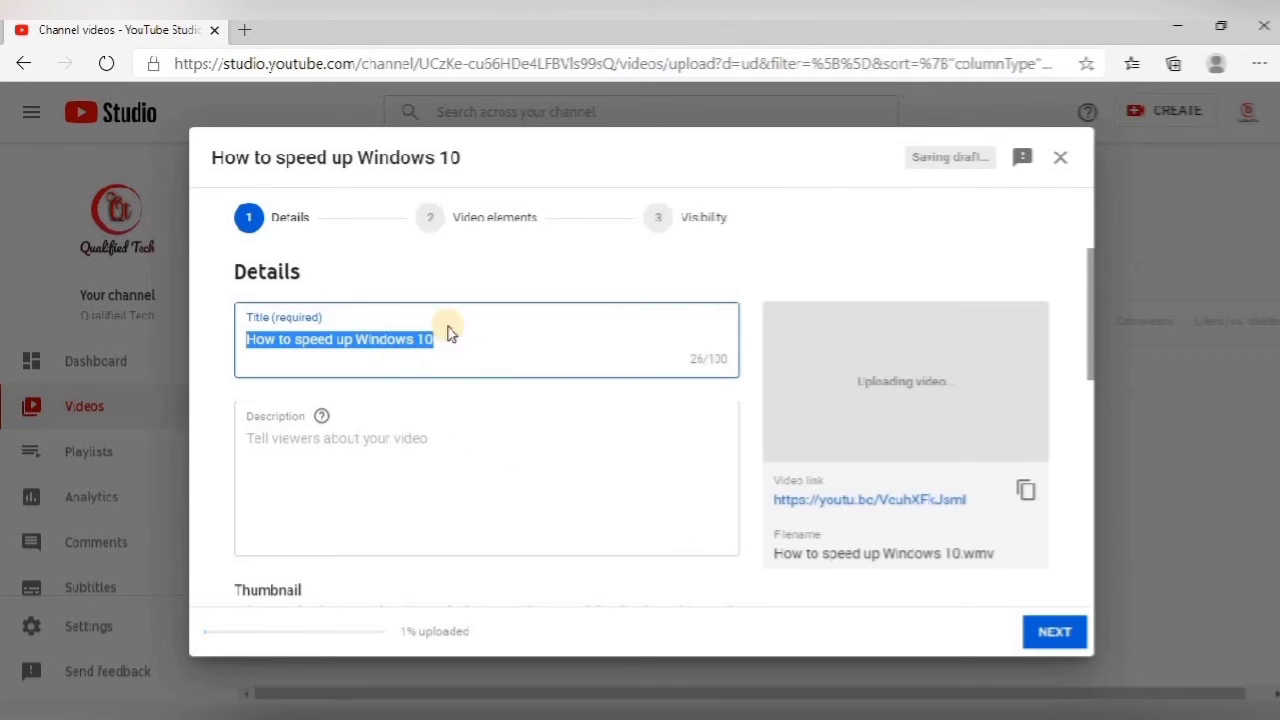
Keep the video title, switch to the WordPad document holding the prepared description and copy all of its text.
click(452, 347)
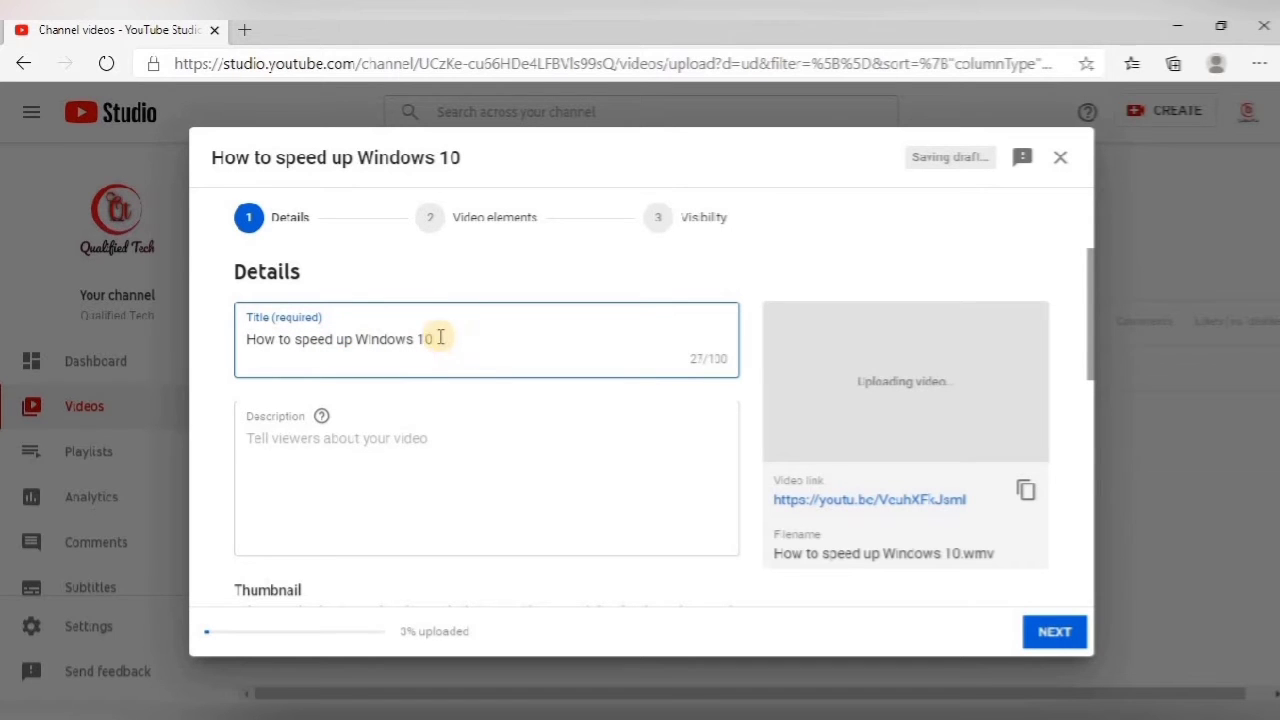
click(269, 449)
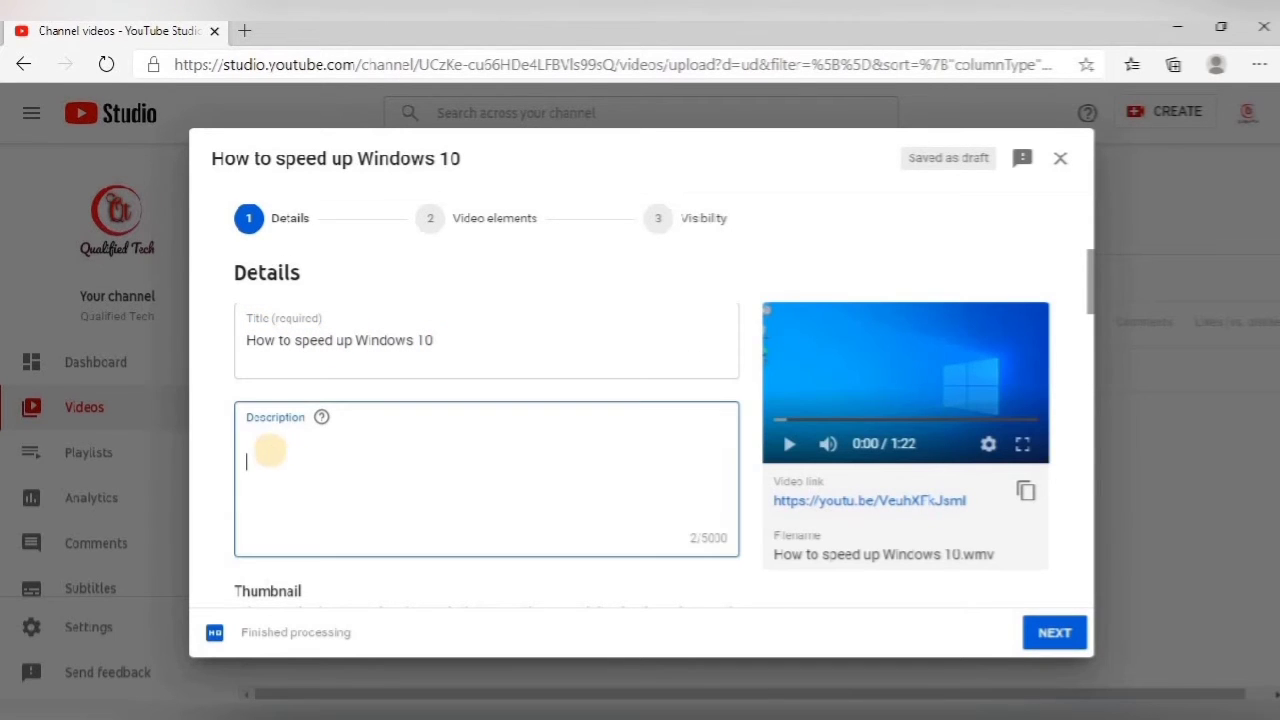
click(270, 440)
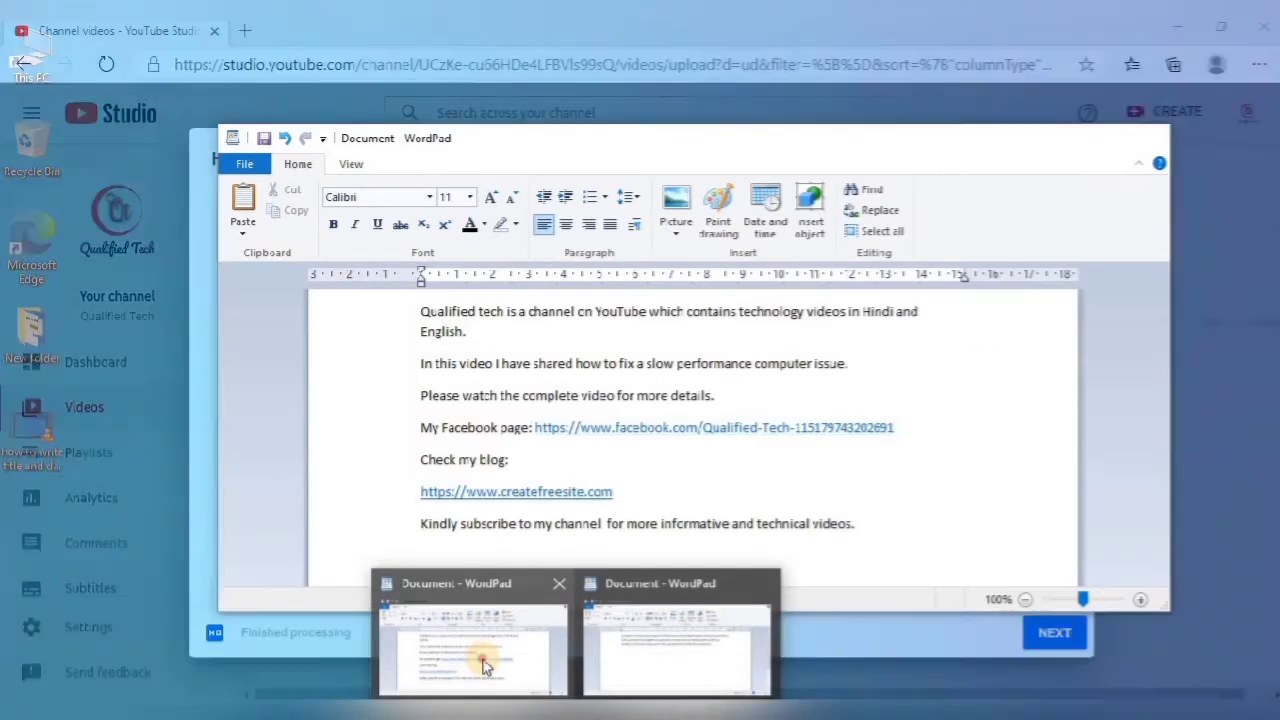
click(486, 657)
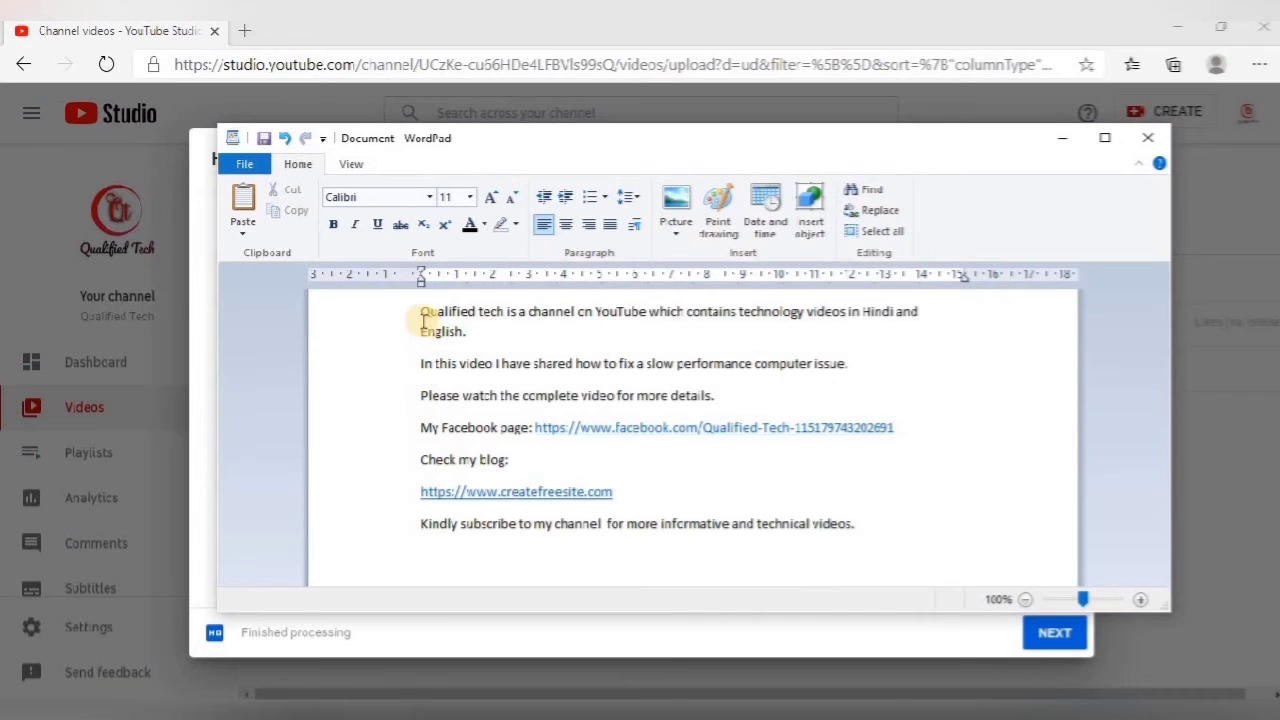
drag(421, 311, 868, 535)
key(ctrl+c)
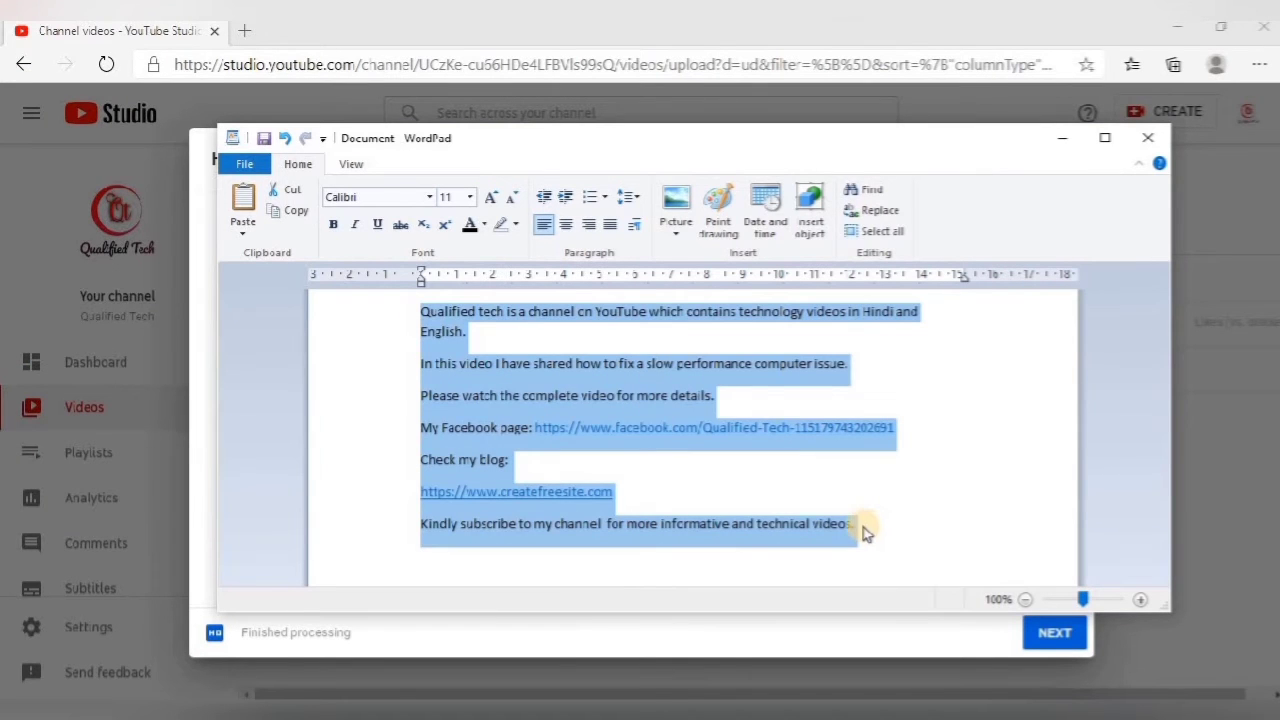
Switch back to YouTube Studio, paste the copied text as the video description and separate its paragraphs with blank lines.
key(alt+Tab)
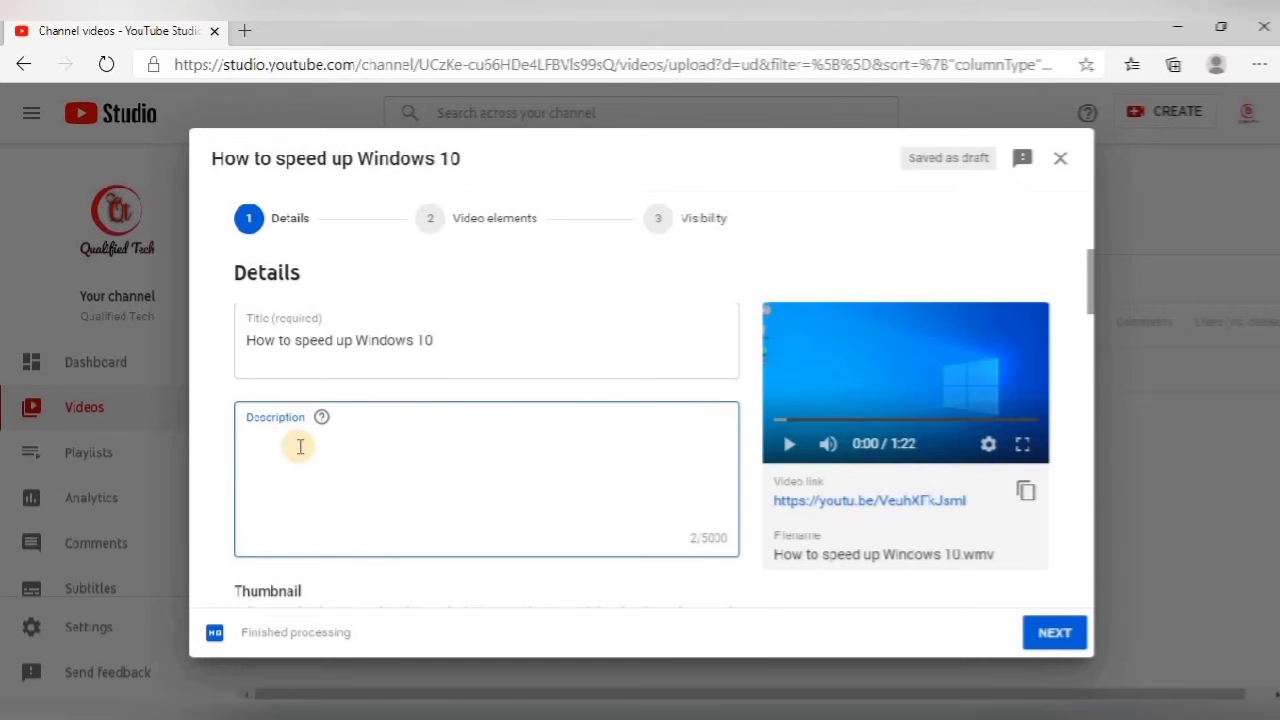
key(ctrl+v)
scroll(489, 523, down, 1)
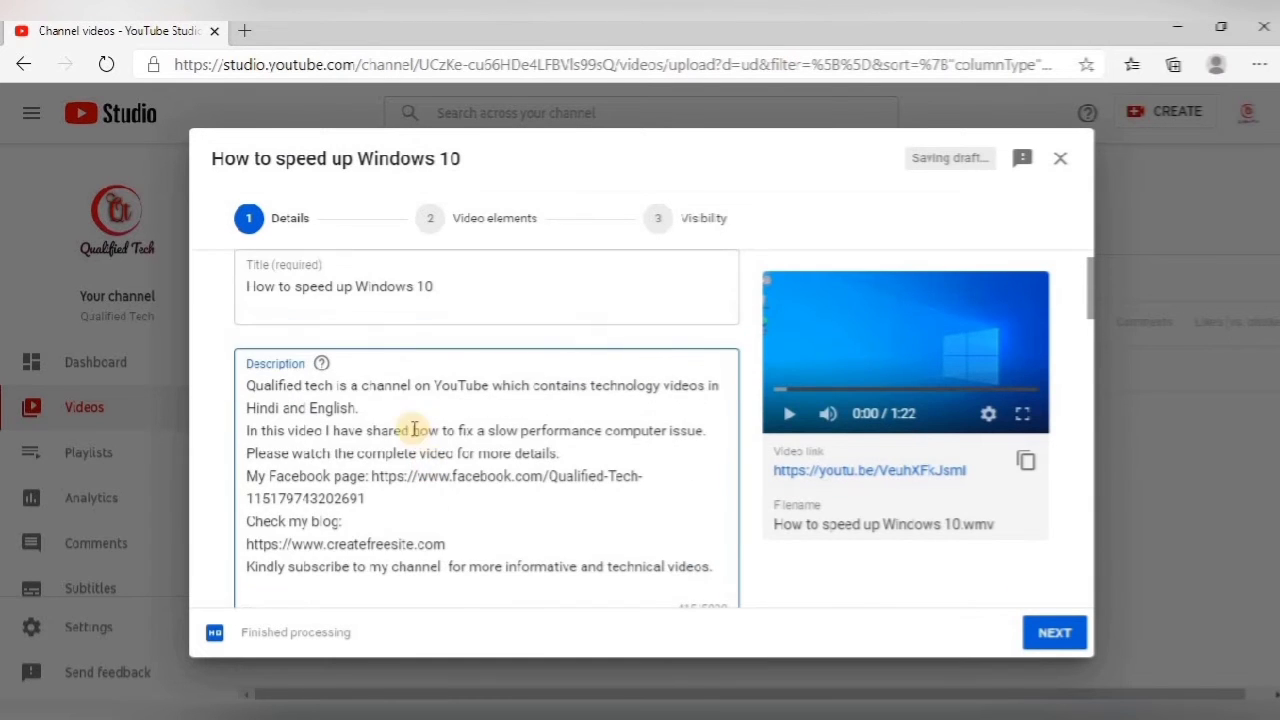
key(Return)
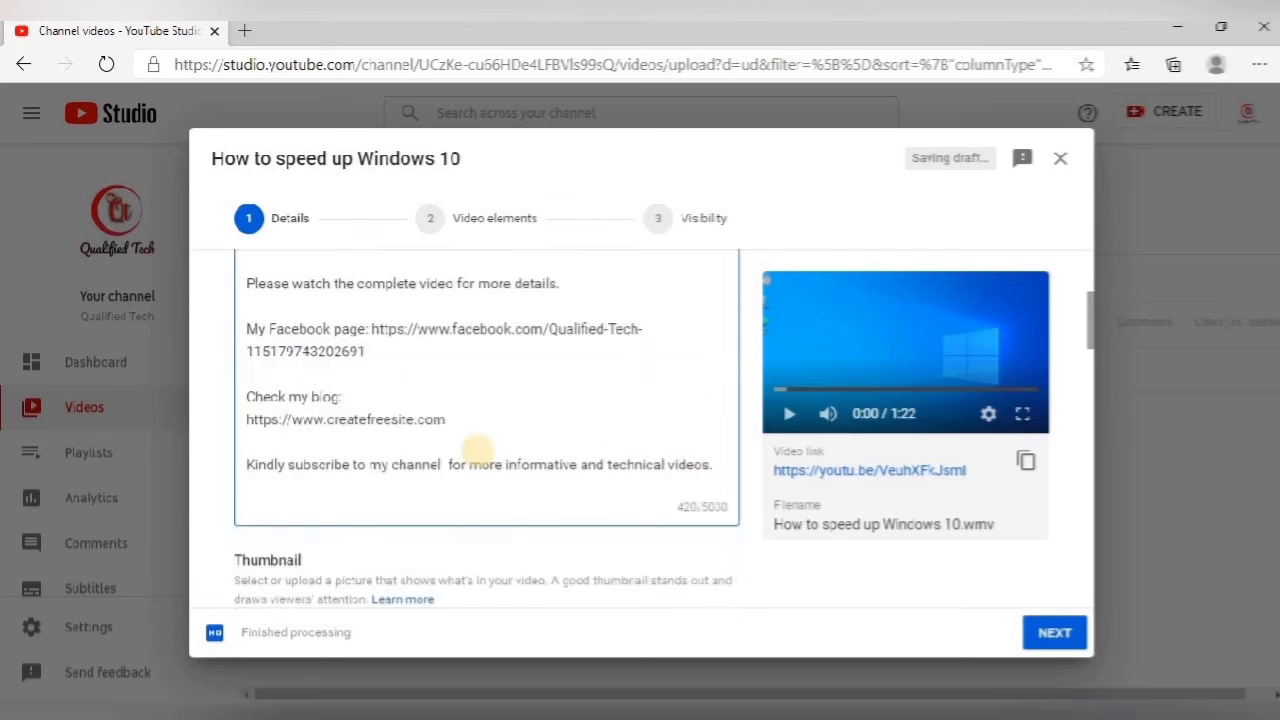
Add a closing line of hashtags to the video description: #qualifiedtech #fixslowperformanceissue #slowcomputer.
scroll(478, 450, up, 3)
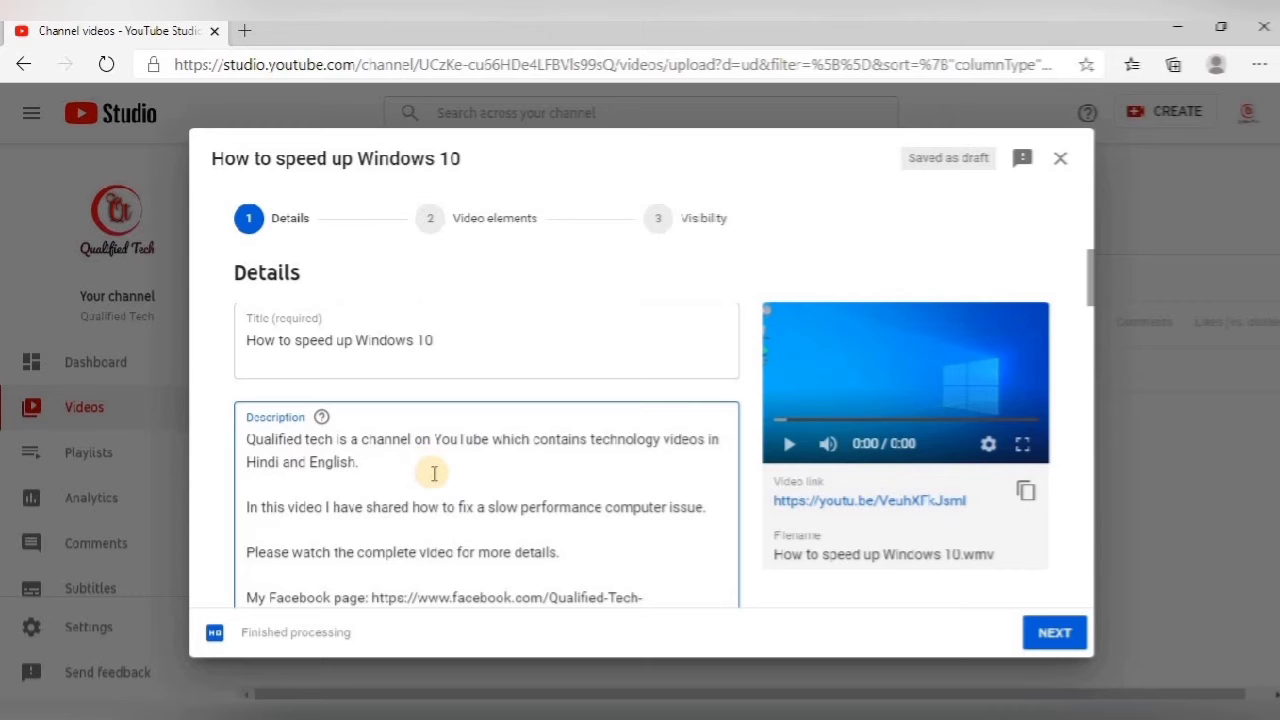
scroll(394, 500, down, 5)
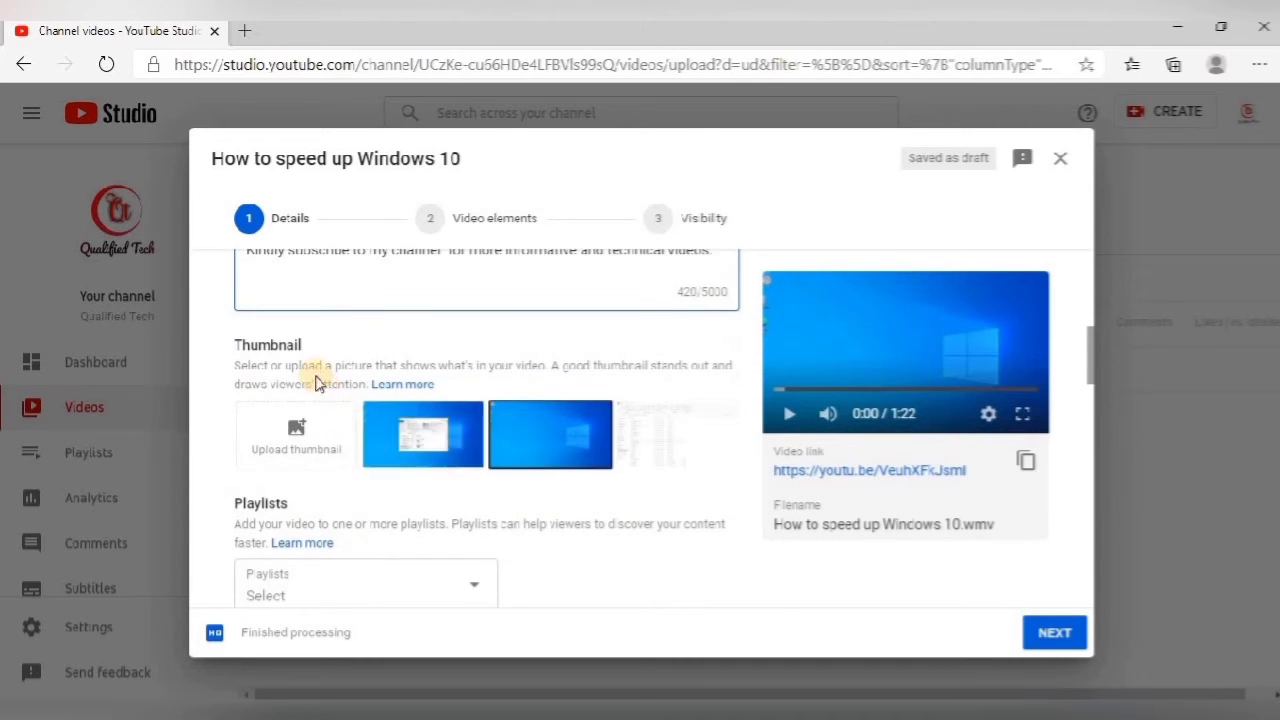
scroll(277, 349, up, 1)
click(269, 326)
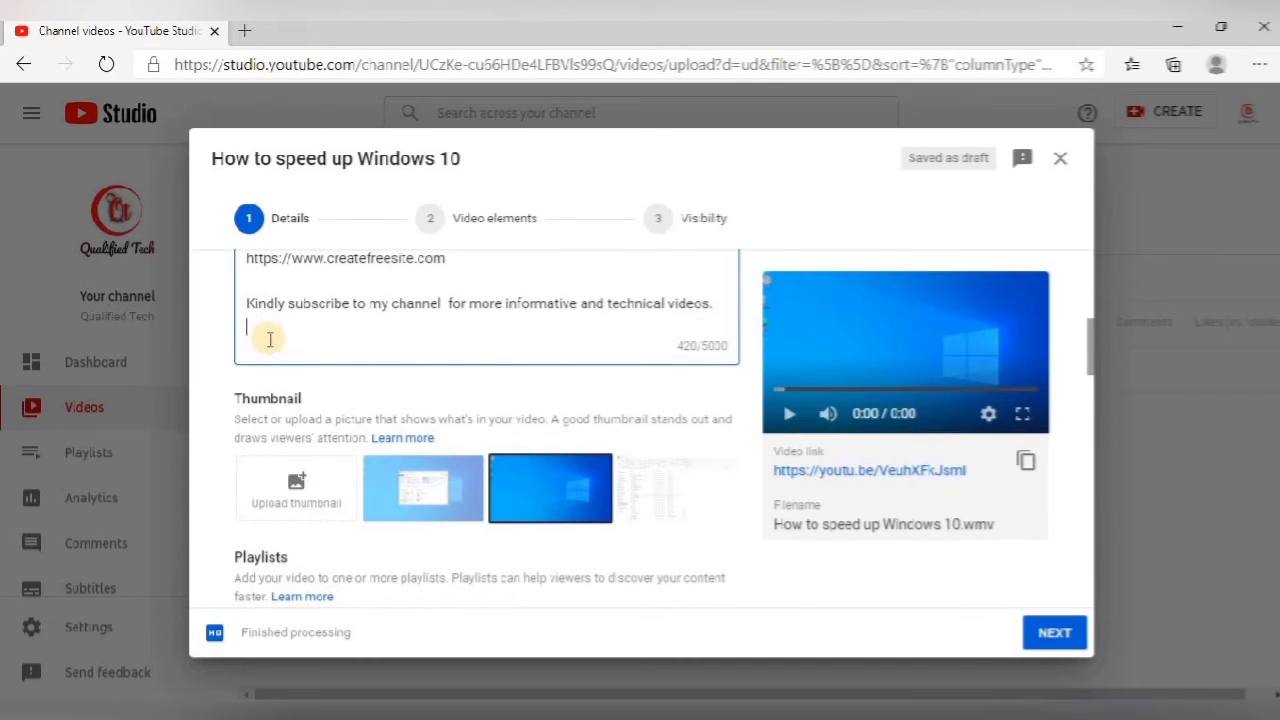
key(Return)
text(#)
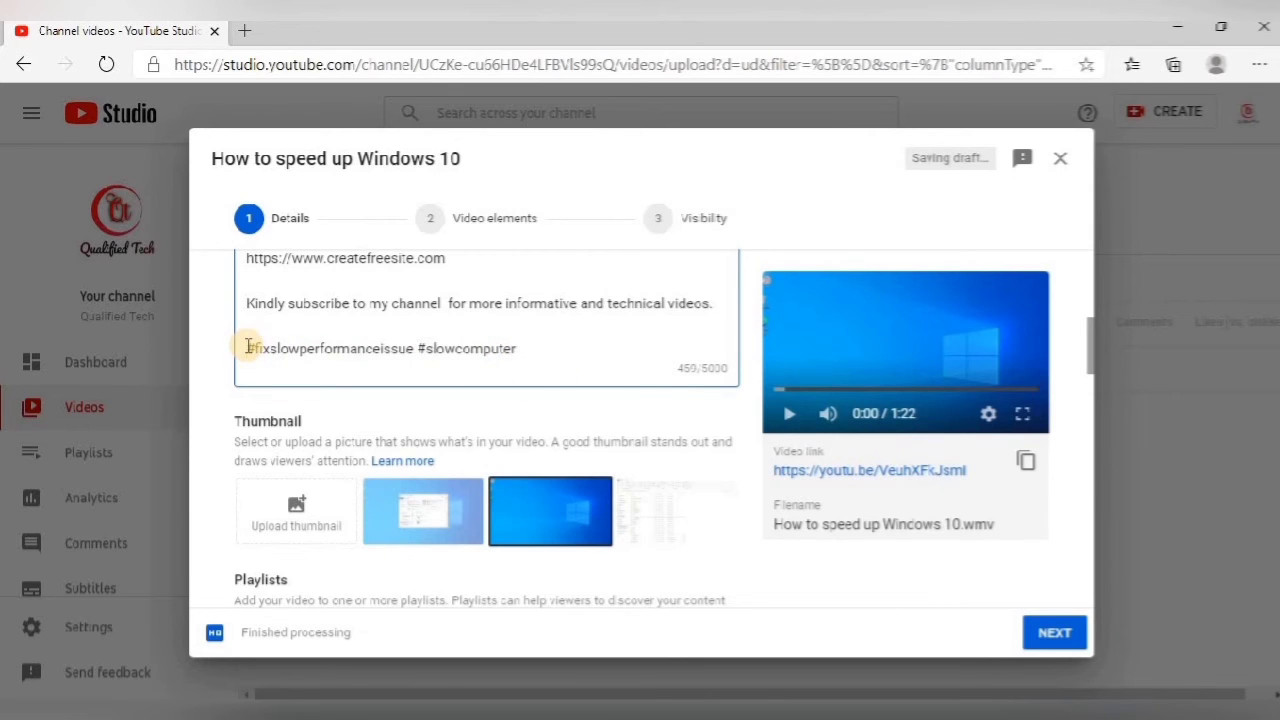
text(#)
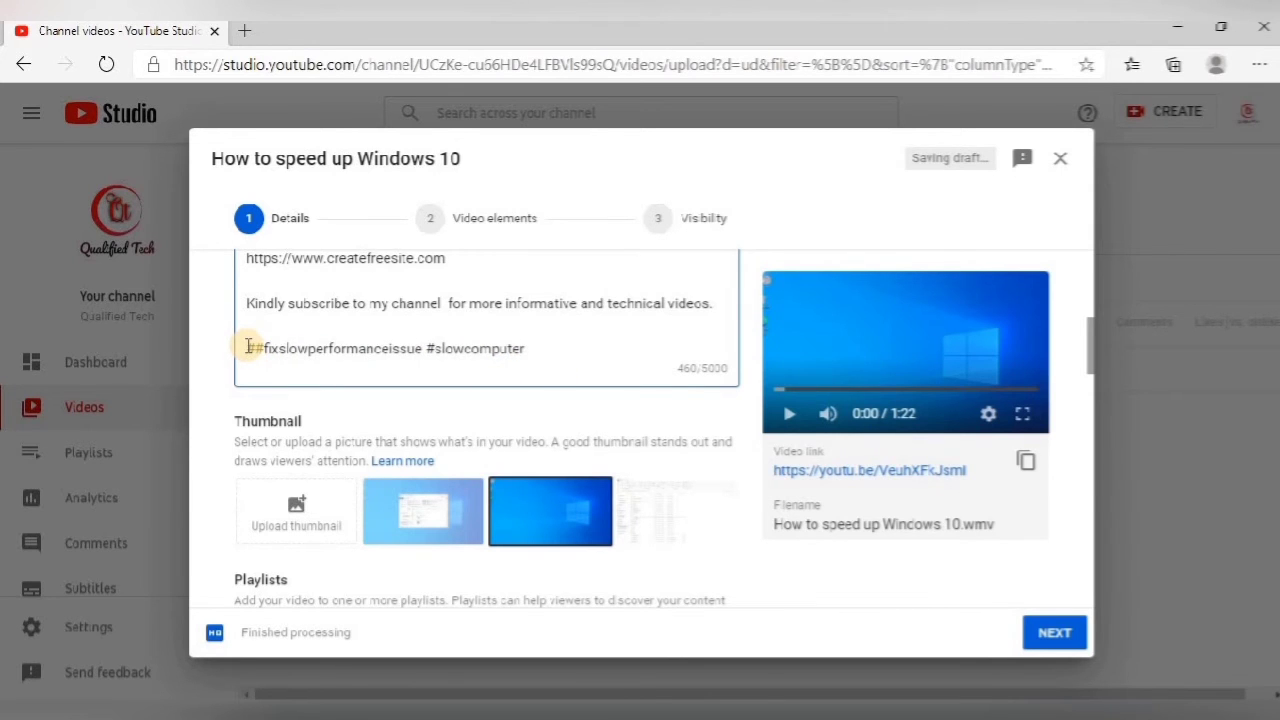
text(qualified)
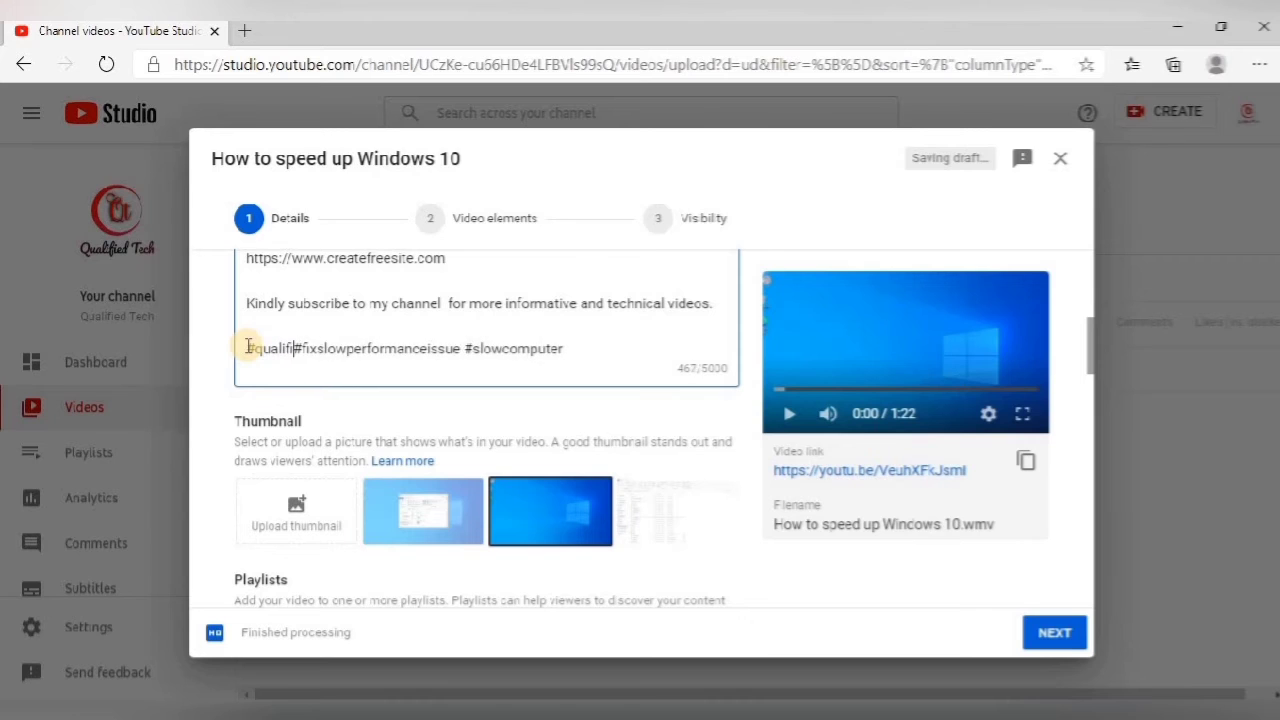
text(te)
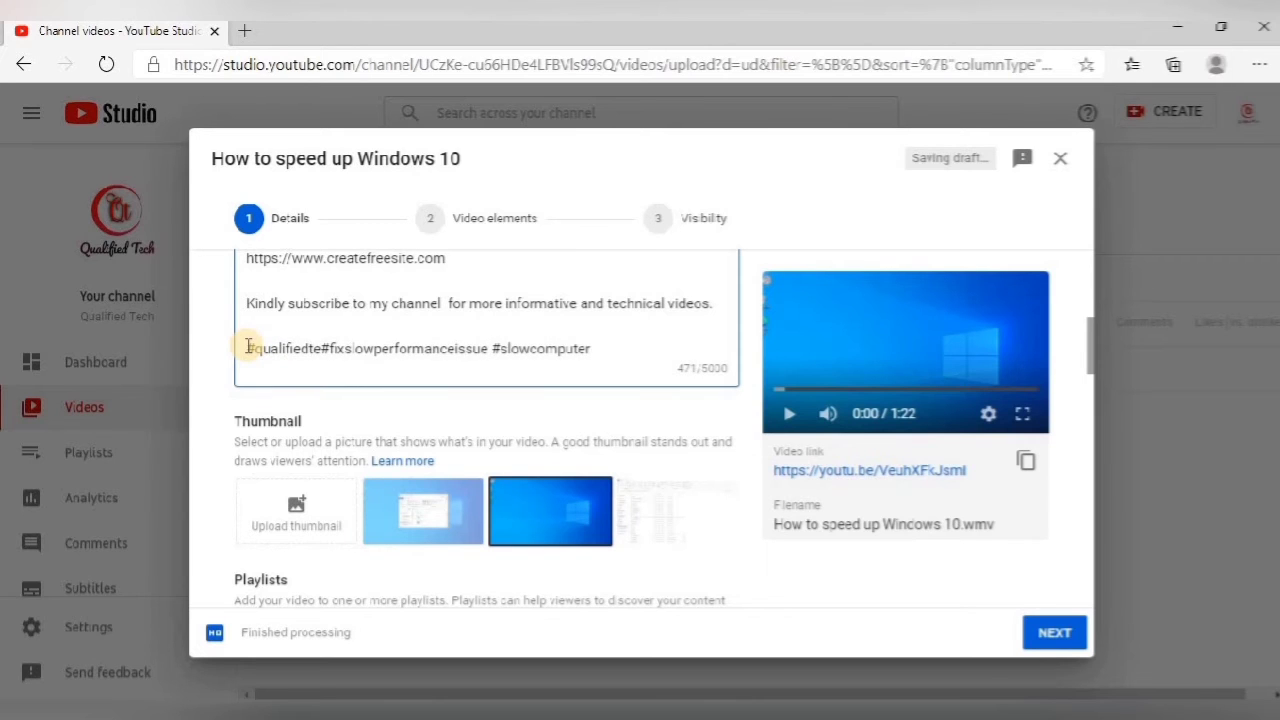
text(ch)
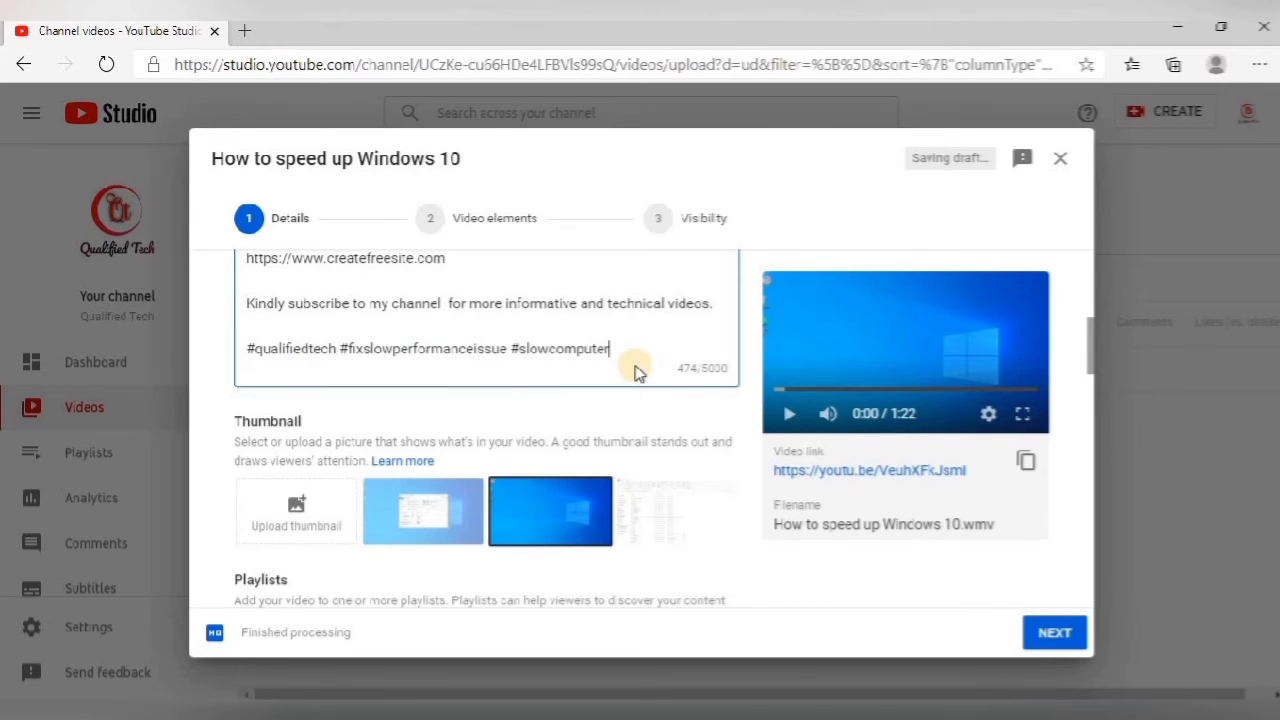
Upload the image "How to speed up Windows 10" from New folder on the Desktop as the video's thumbnail.
scroll(637, 372, down, 1)
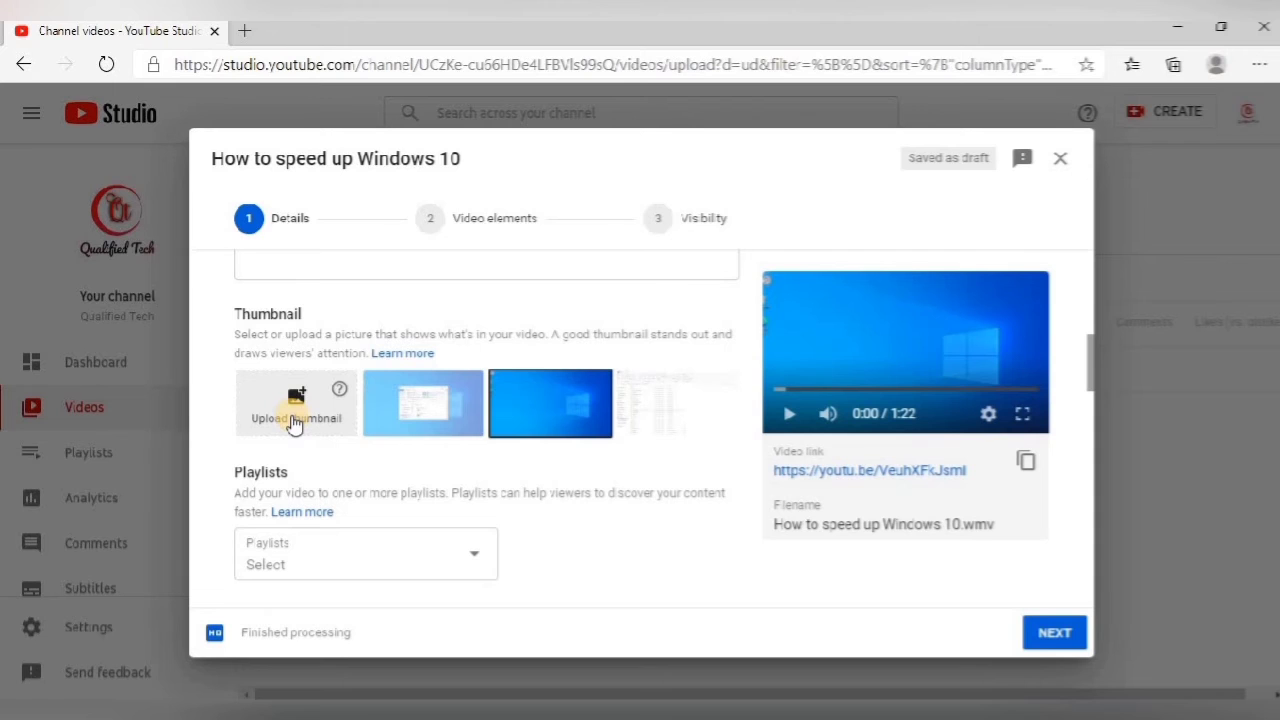
click(294, 421)
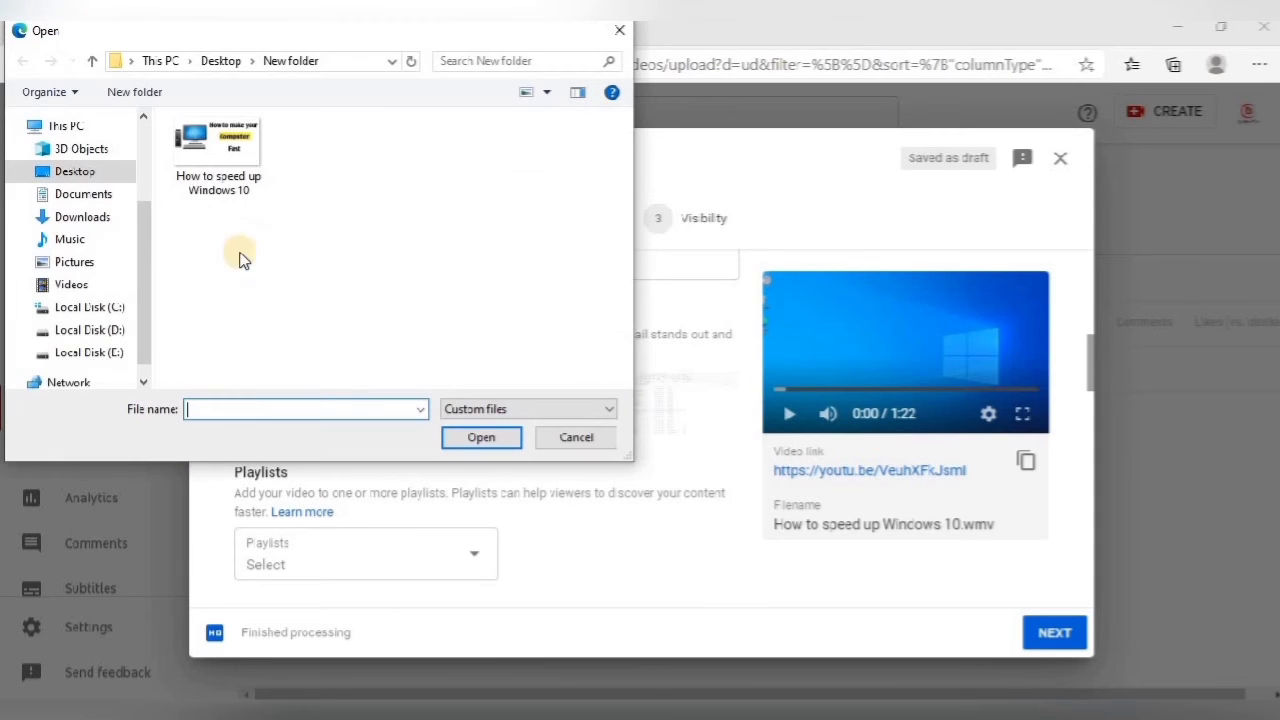
click(228, 178)
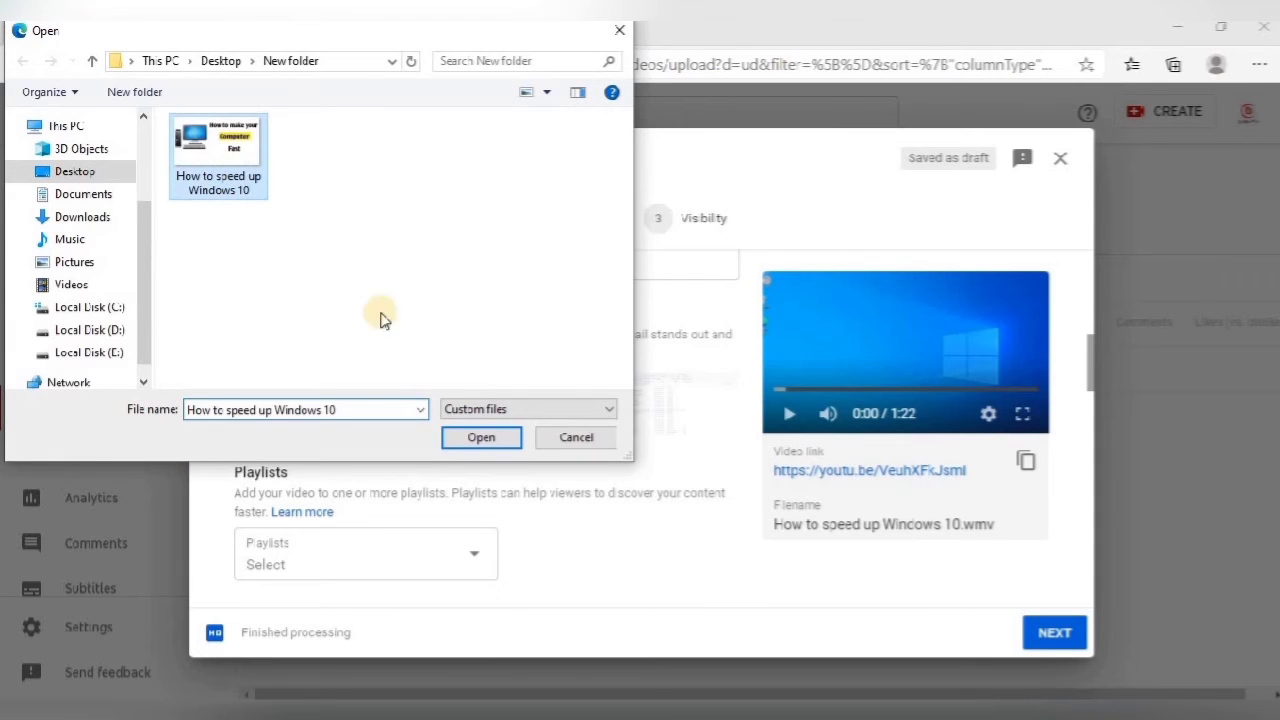
click(484, 440)
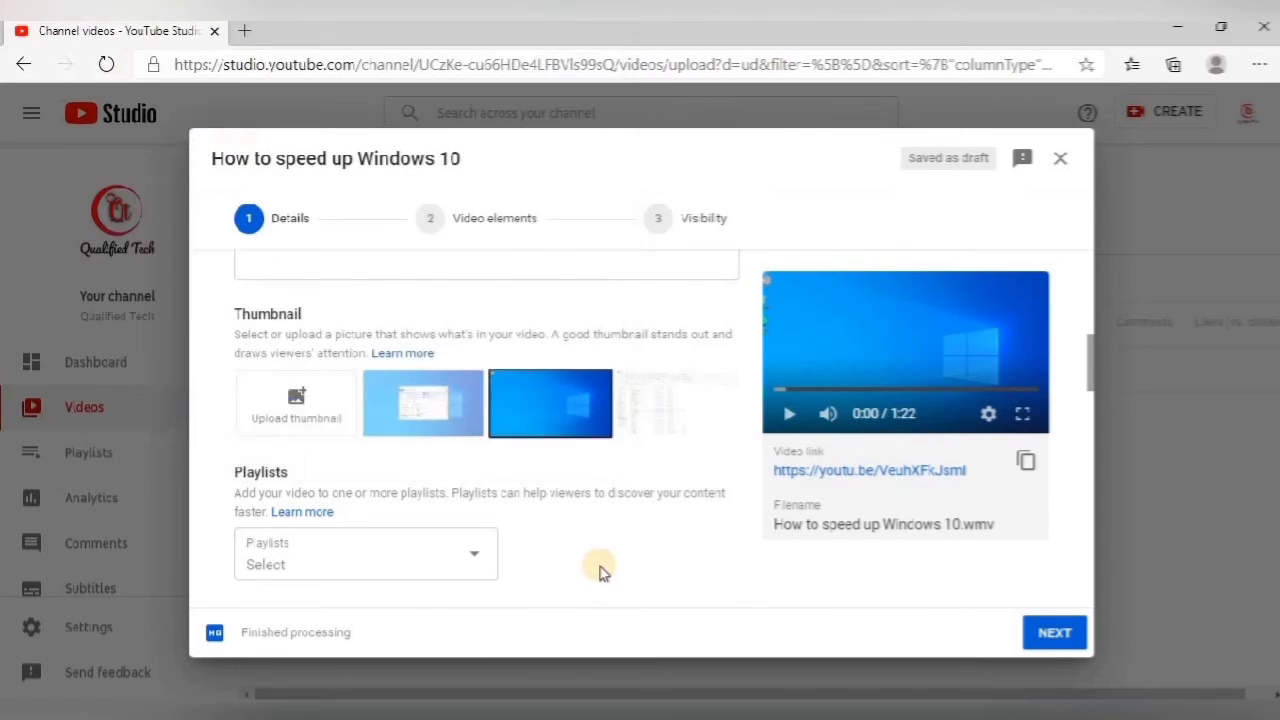
Add the tags "qualifiedtech" and "techqualified" to the video.
scroll(593, 546, down, 3)
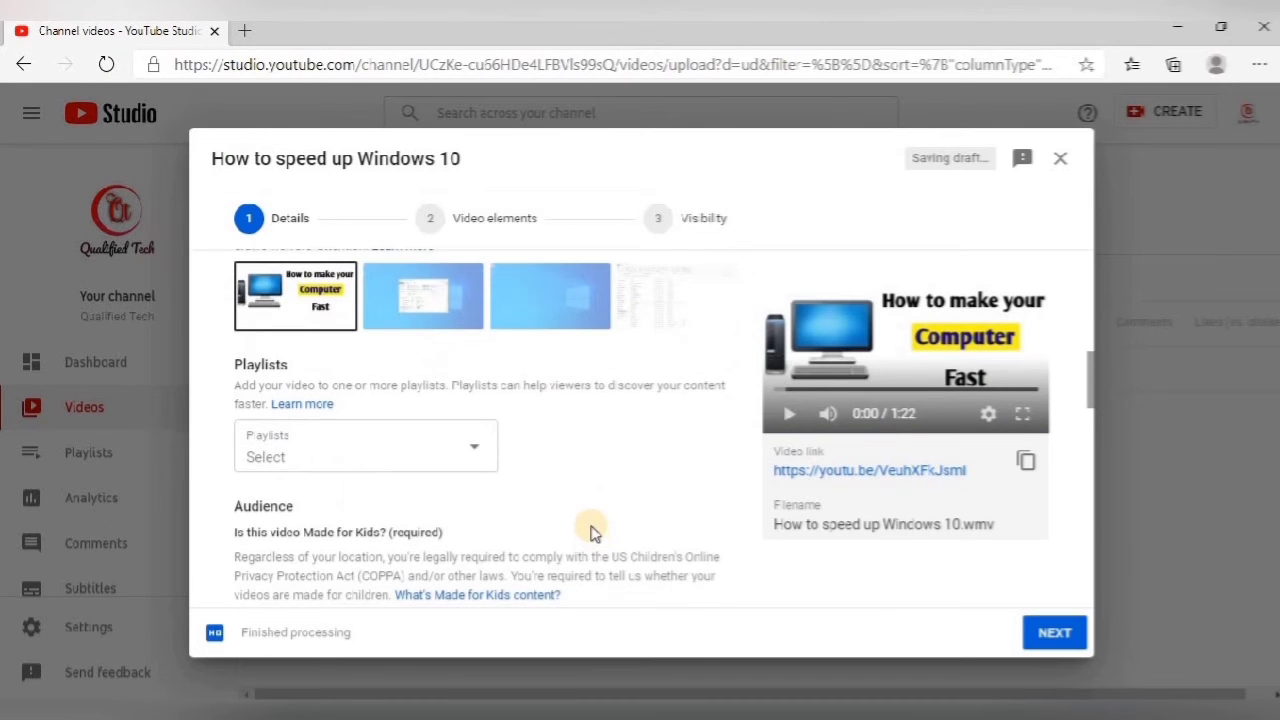
scroll(582, 494, down, 1)
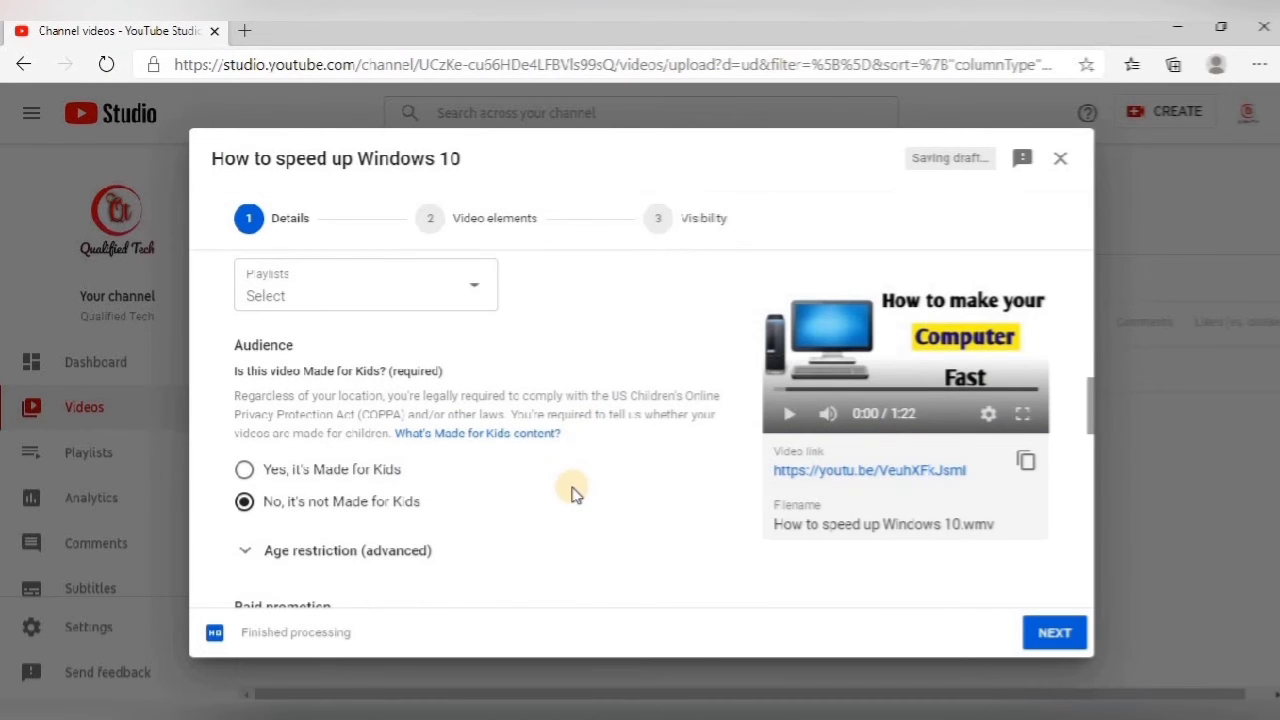
scroll(571, 494, down, 3)
scroll(540, 495, down, 1)
scroll(540, 495, down, 3)
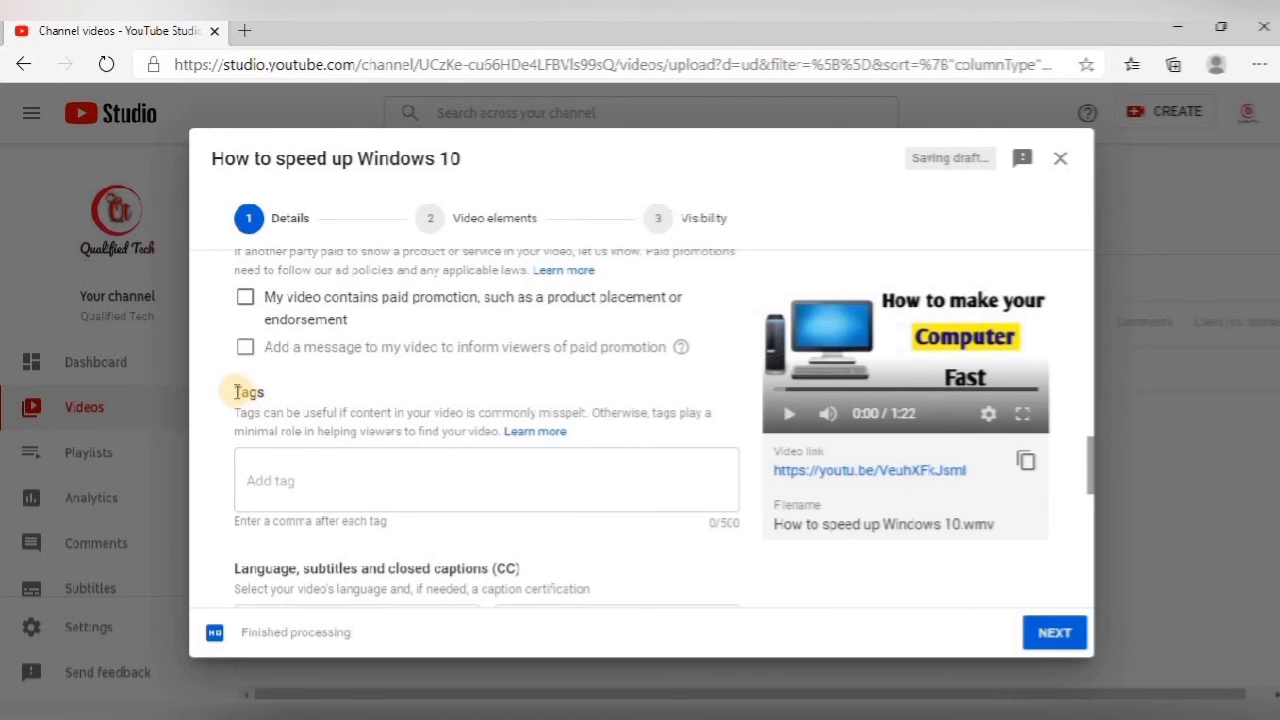
double_click(245, 392)
click(316, 480)
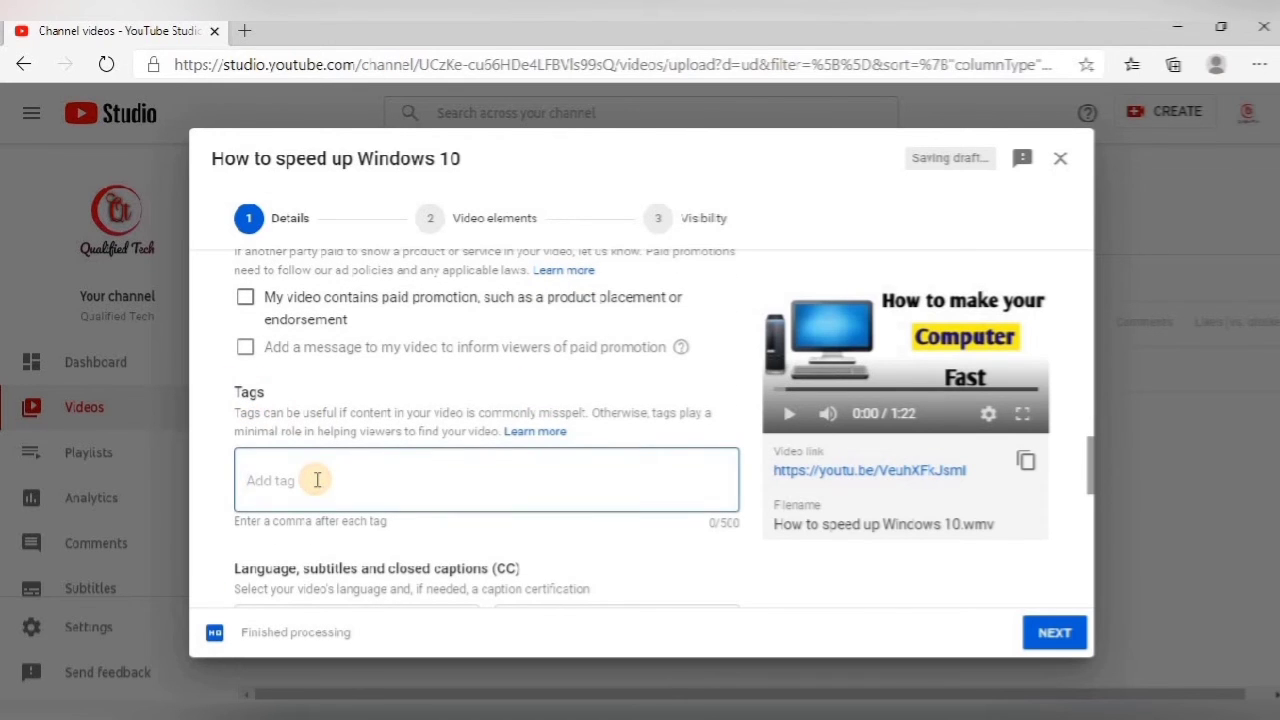
scroll(333, 455, down, 1)
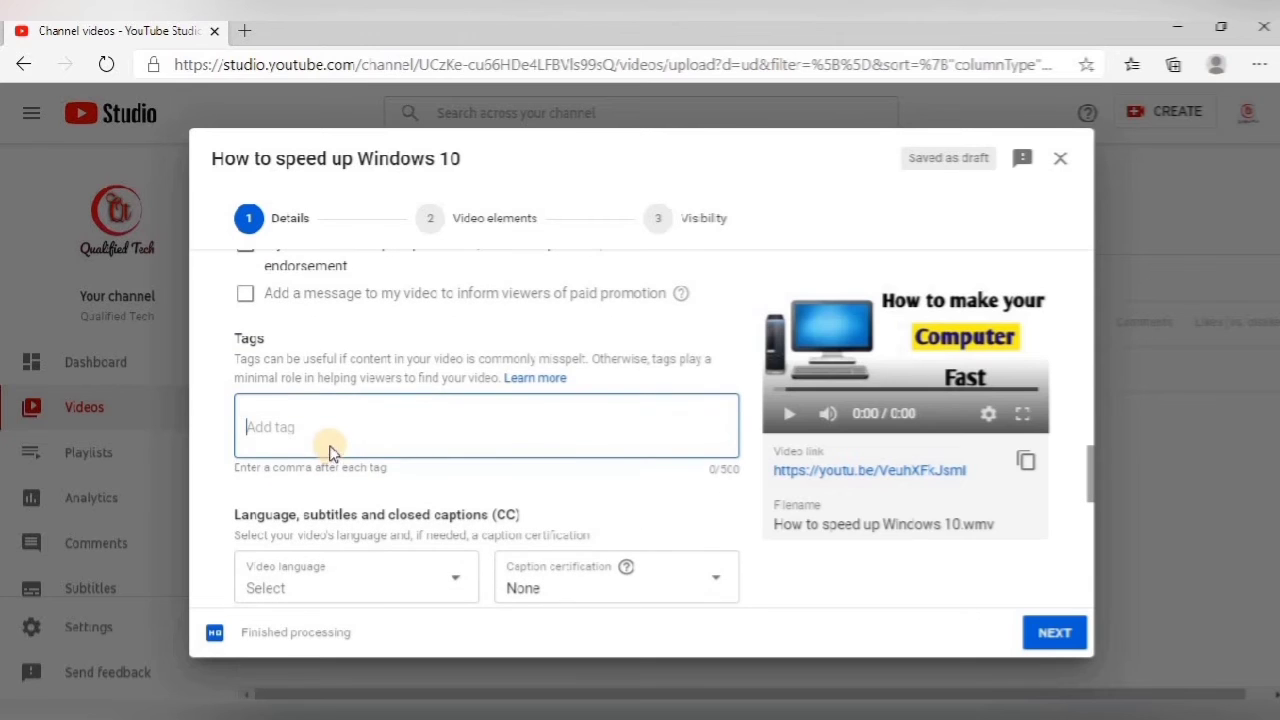
scroll(584, 376, down, 1)
click(584, 376)
text(qualifiedt)
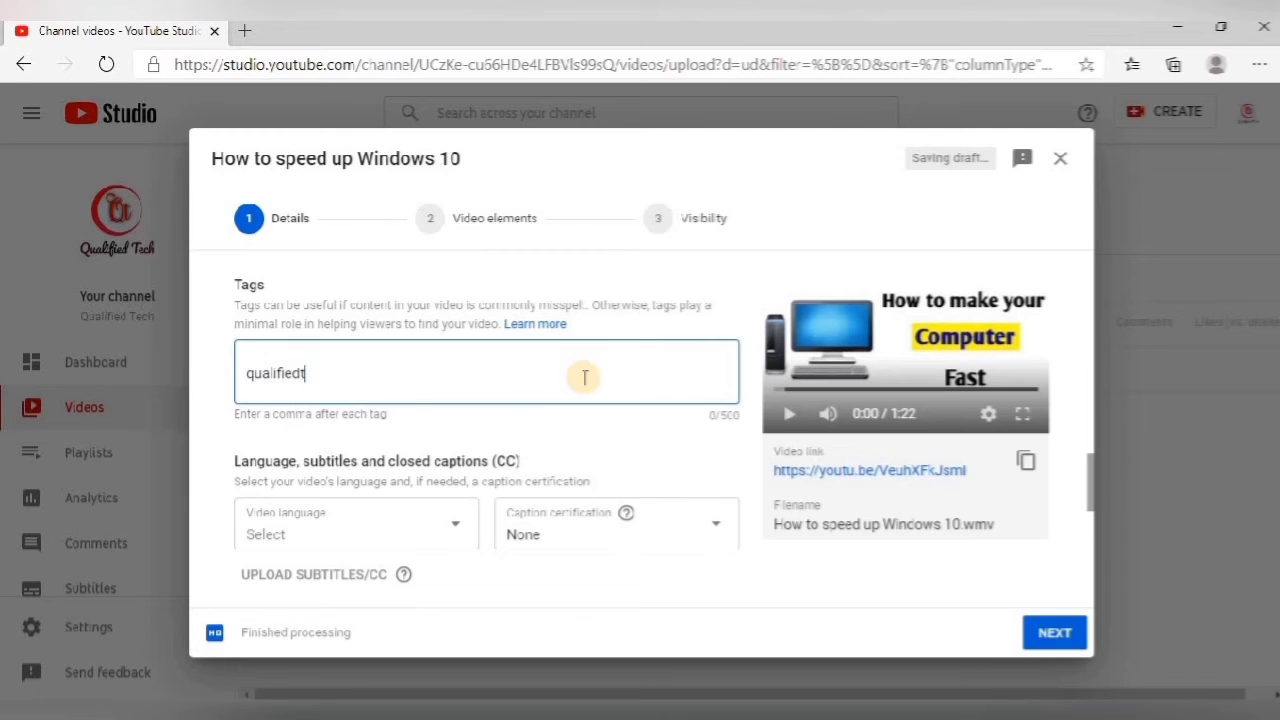
text(ech)
key(comma)
text(tech)
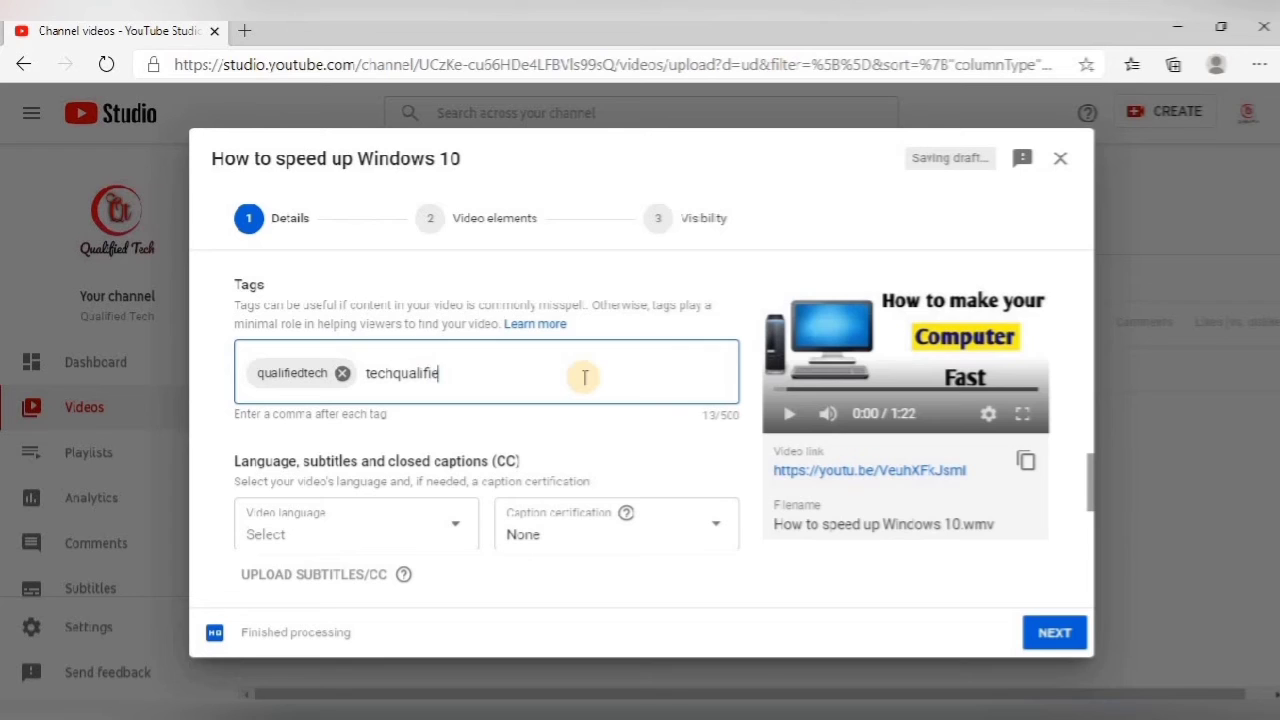
text(qualified)
key(comma)
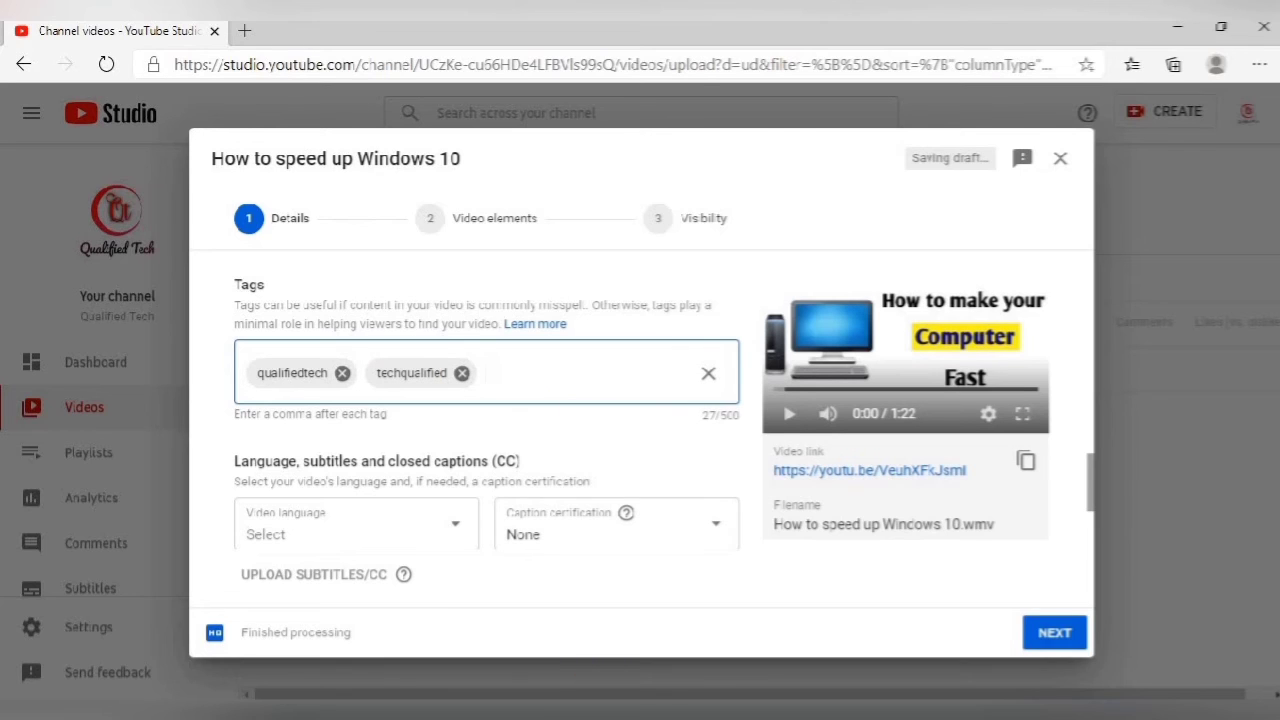
Copy the prepared list of slow-computer keywords from the WordPad document and paste it into the video's tags after the existing ones.
click(637, 674)
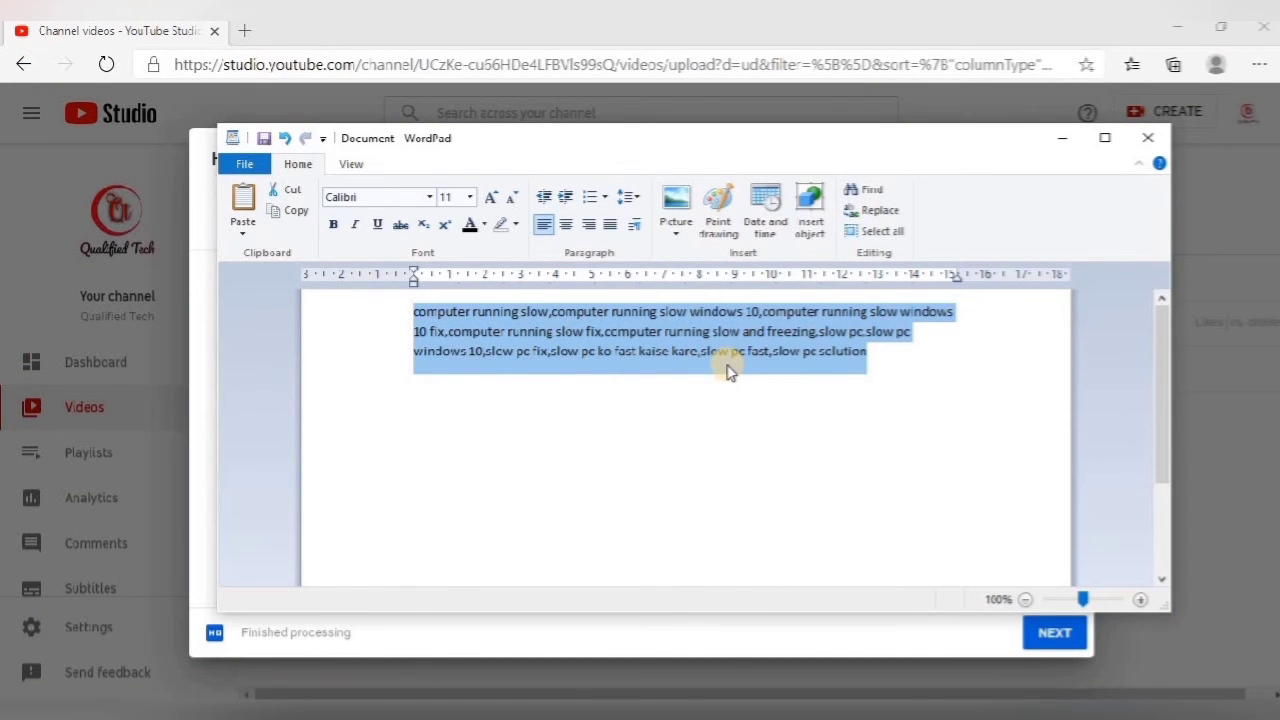
click(530, 645)
click(514, 375)
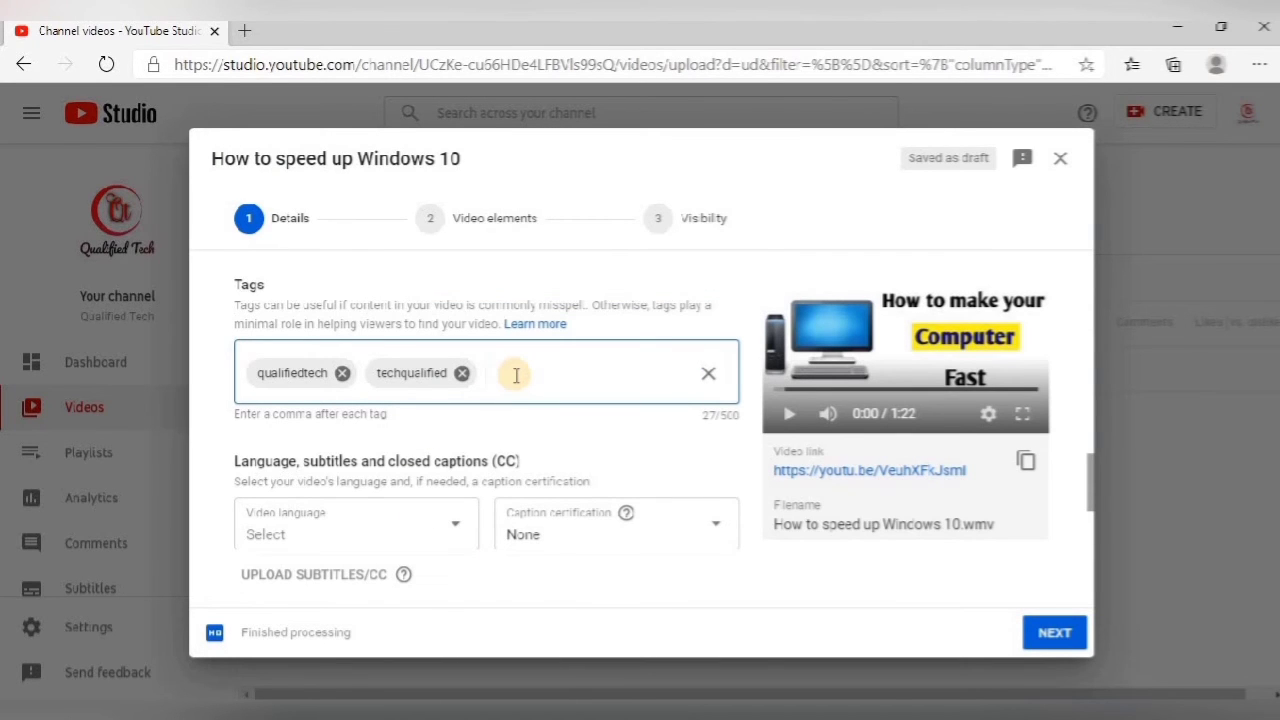
key(ctrl+v)
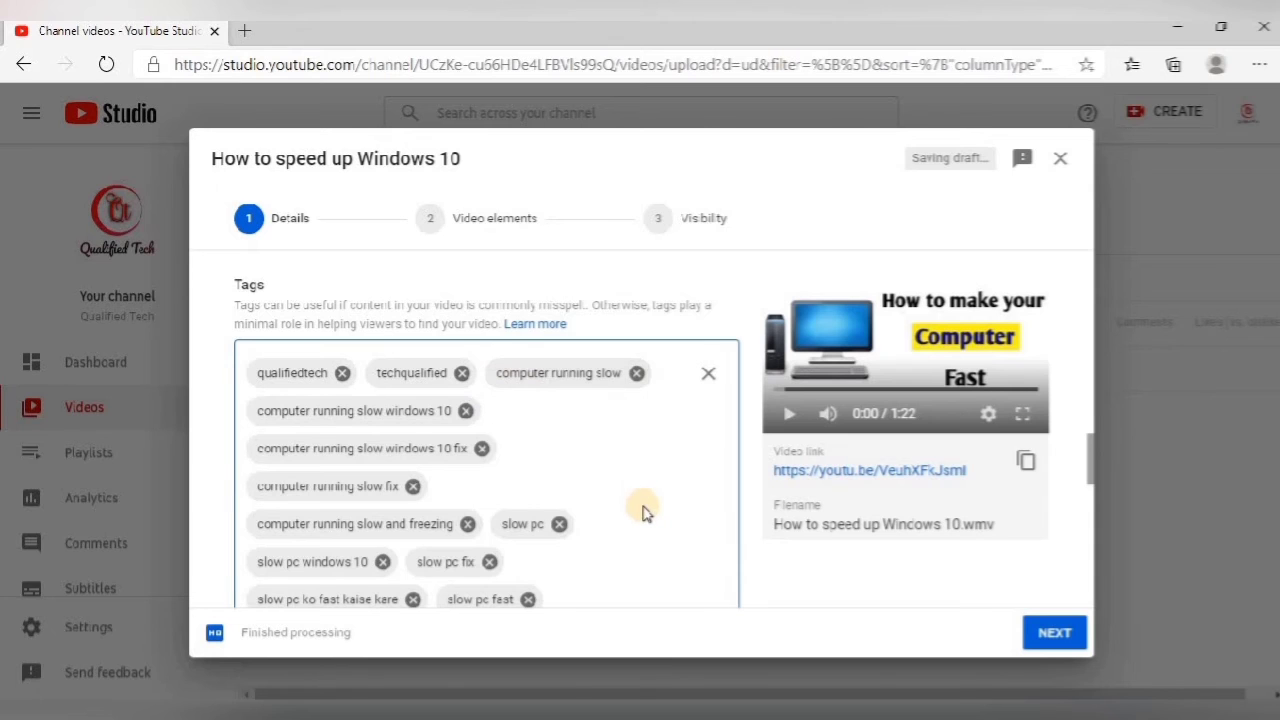
scroll(643, 512, down, 2)
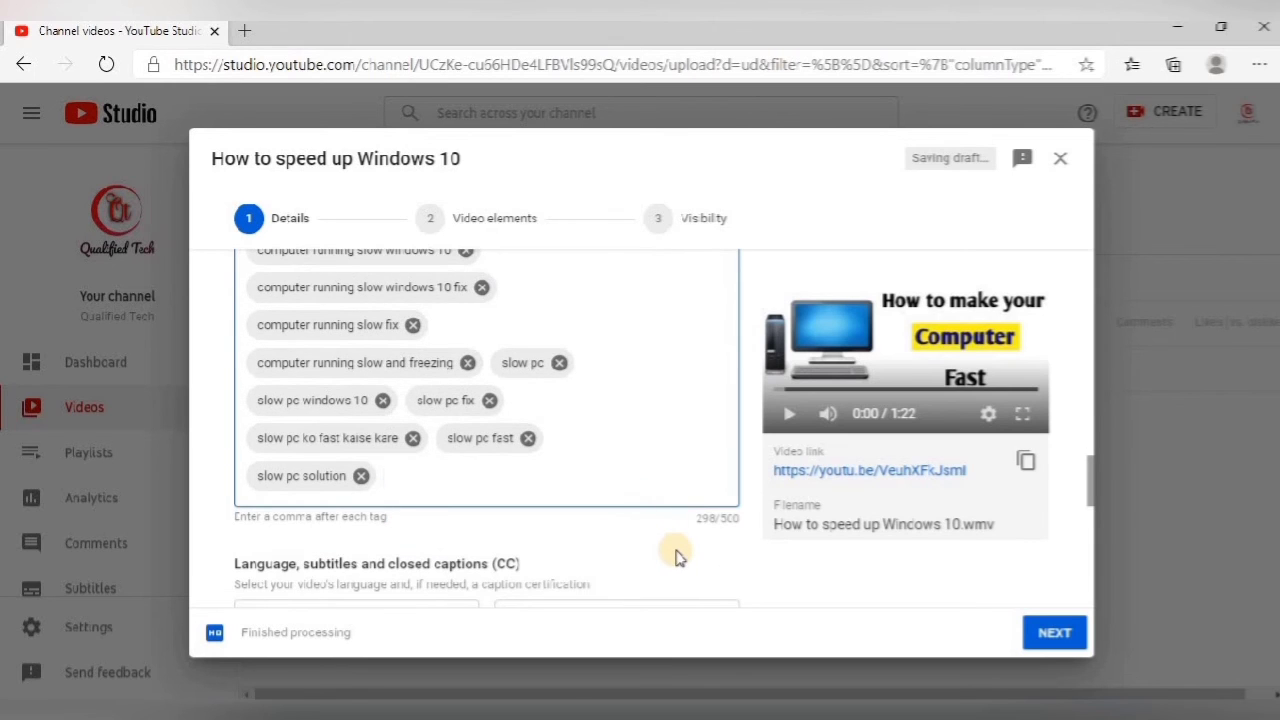
Review the video's title, description, thumbnail, tags, category and comment settings on the Details page.
scroll(634, 414, up, 2)
scroll(640, 420, up, 1)
scroll(666, 457, down, 3)
scroll(657, 470, up, 3)
scroll(657, 470, up, 6)
scroll(668, 446, up, 8)
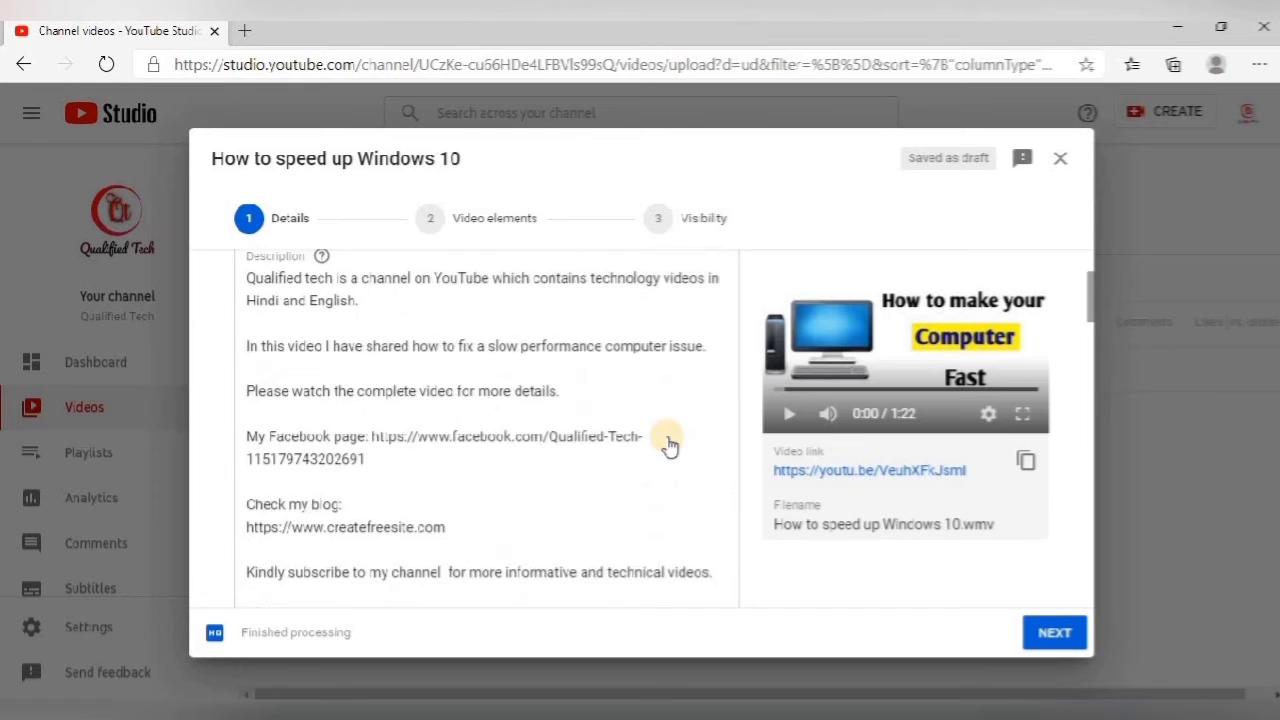
scroll(669, 446, up, 2)
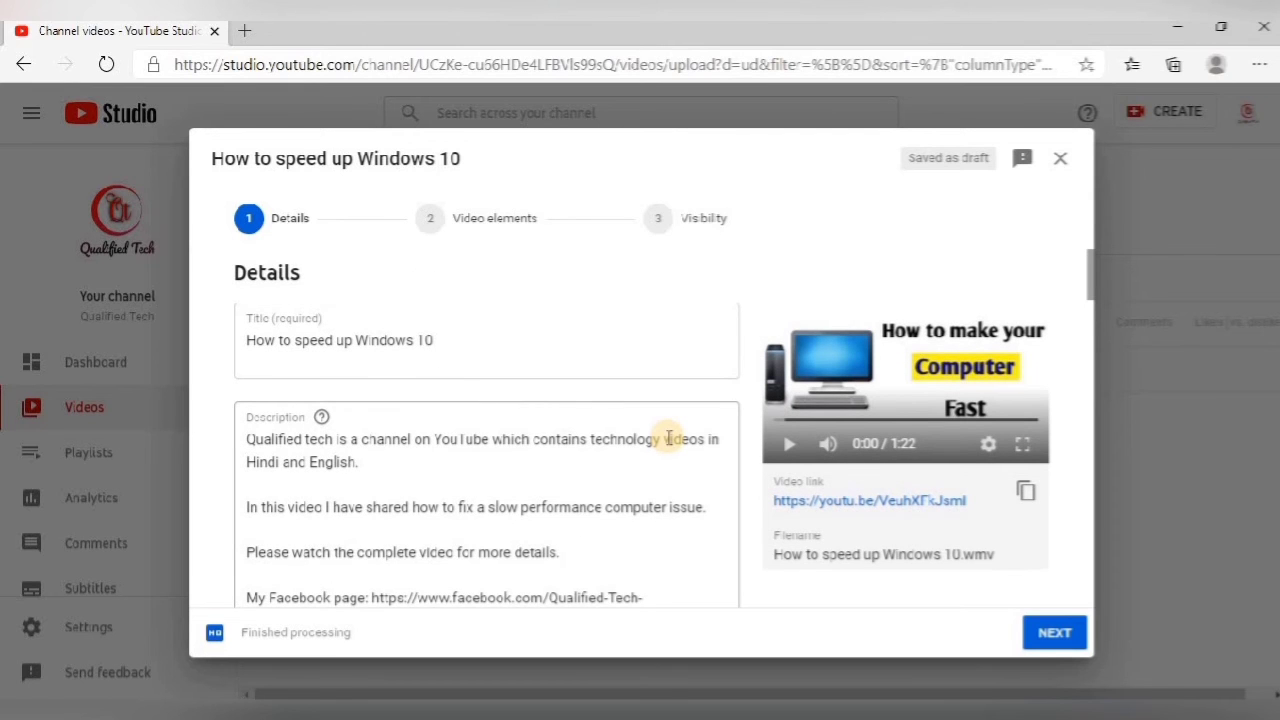
scroll(669, 438, down, 3)
scroll(669, 438, up, 2)
scroll(669, 438, down, 3)
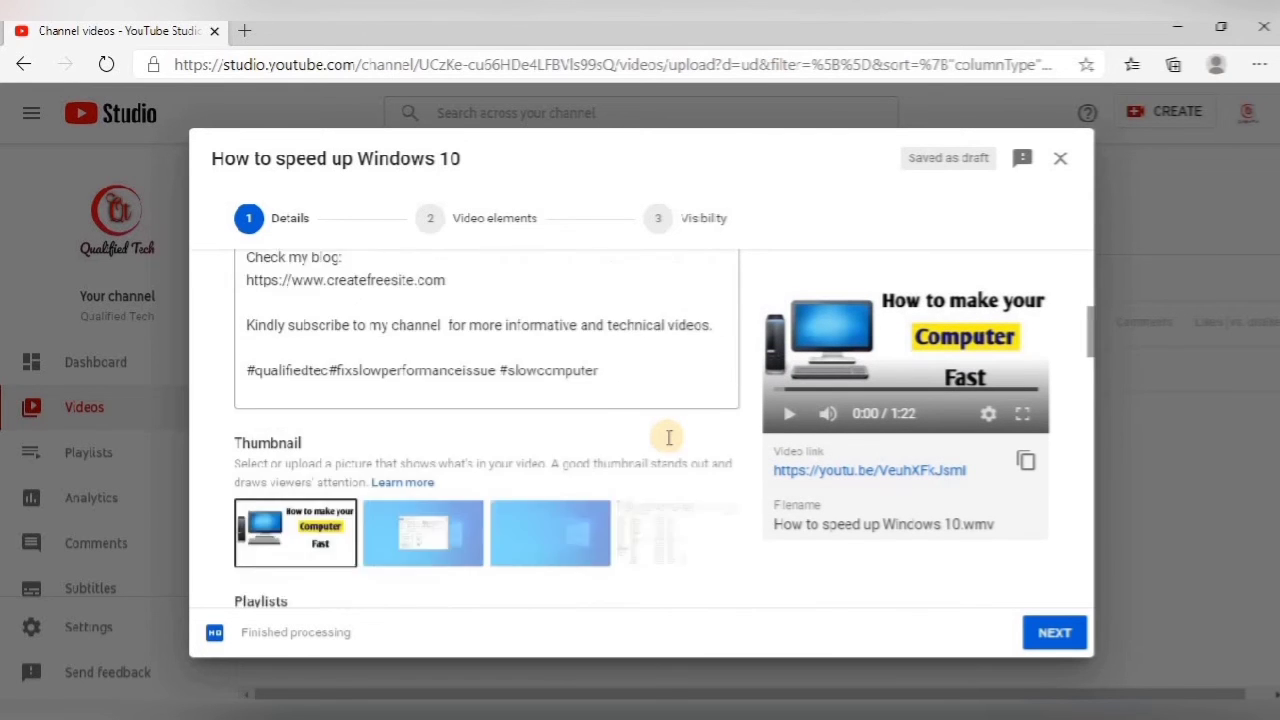
scroll(670, 510, down, 10)
scroll(672, 524, down, 10)
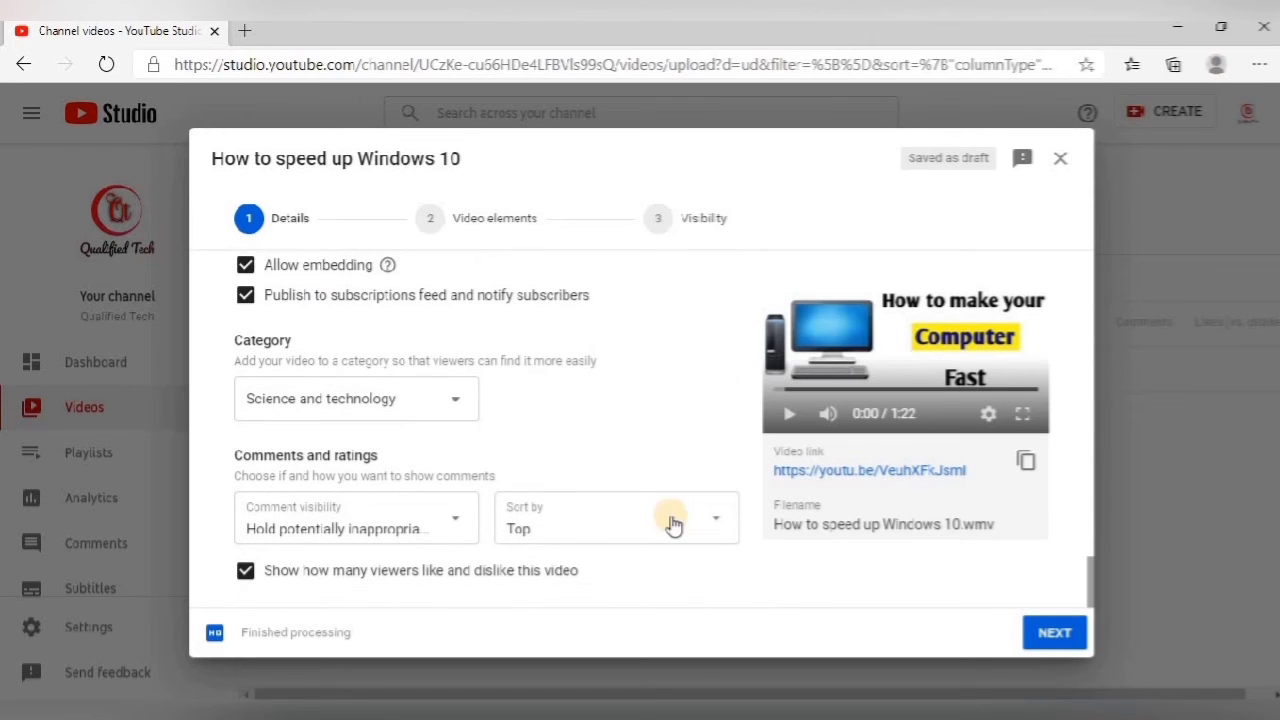
Continue to the video elements and start an end screen with a video element featuring the most recent upload.
click(1040, 630)
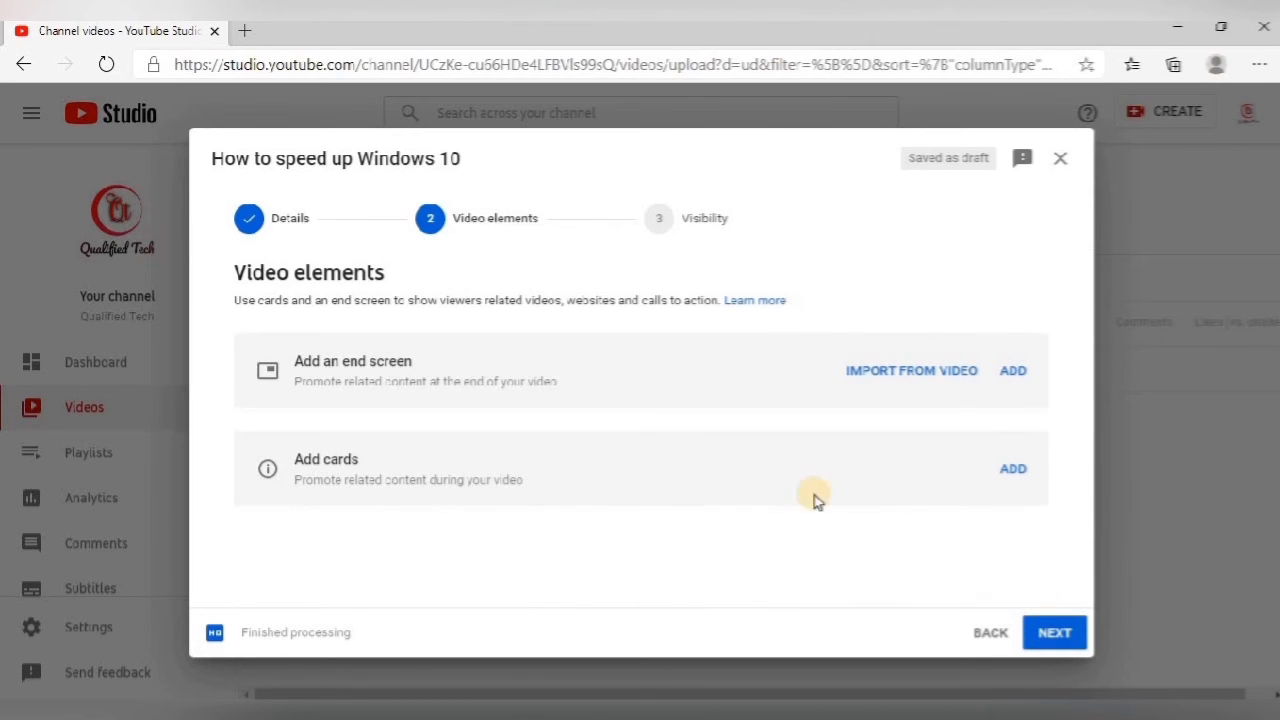
drag(300, 361, 414, 360)
click(767, 412)
click(1013, 374)
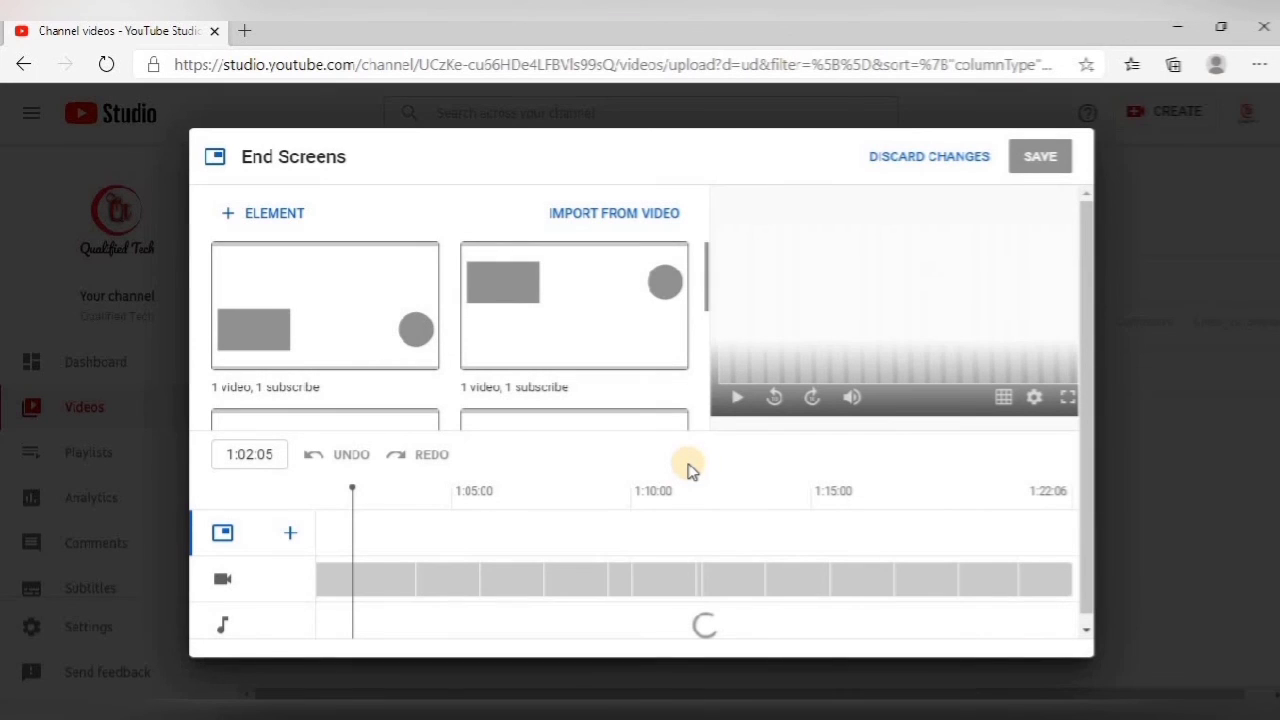
click(272, 216)
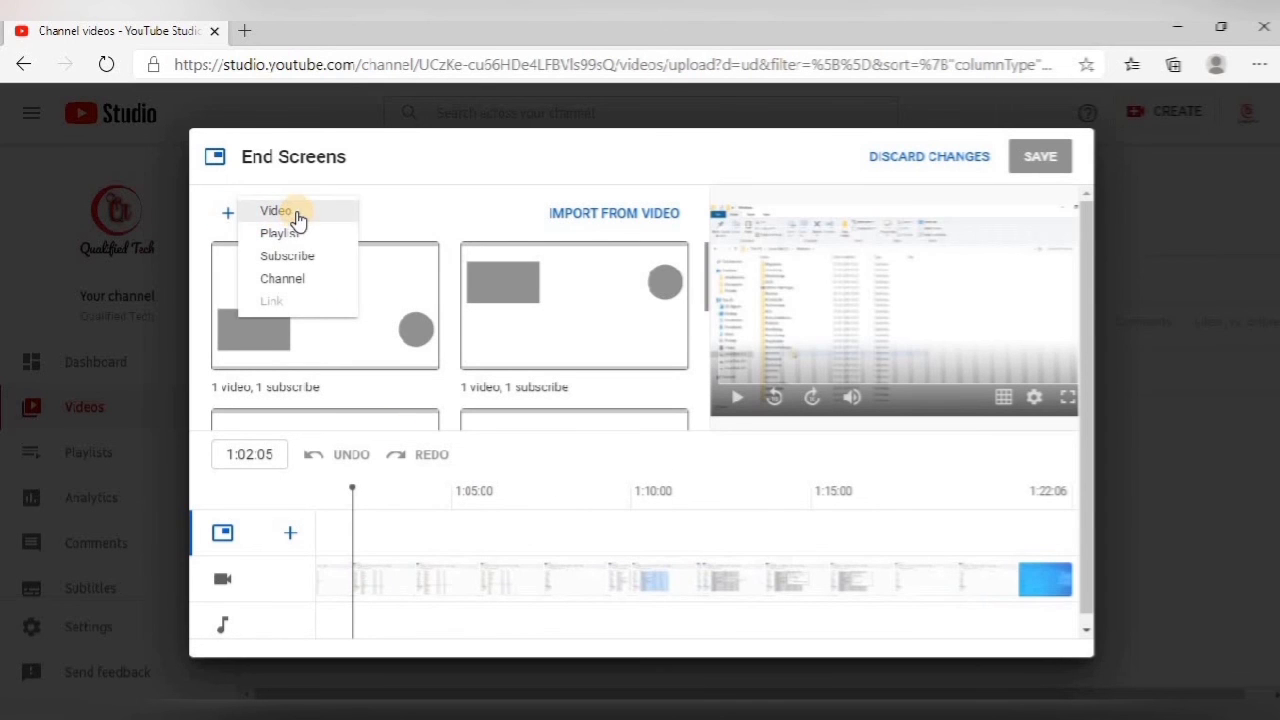
click(292, 213)
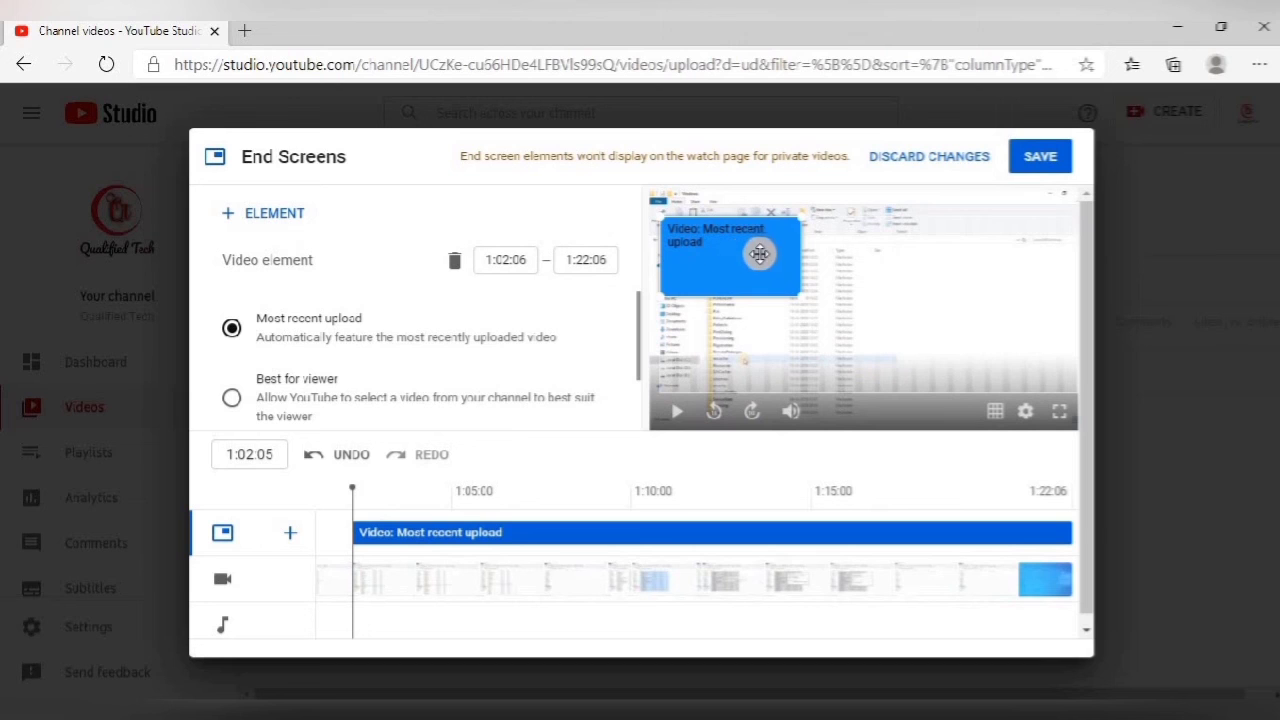
Add a second video element set to Best for viewer and save the end screen.
click(292, 212)
click(328, 212)
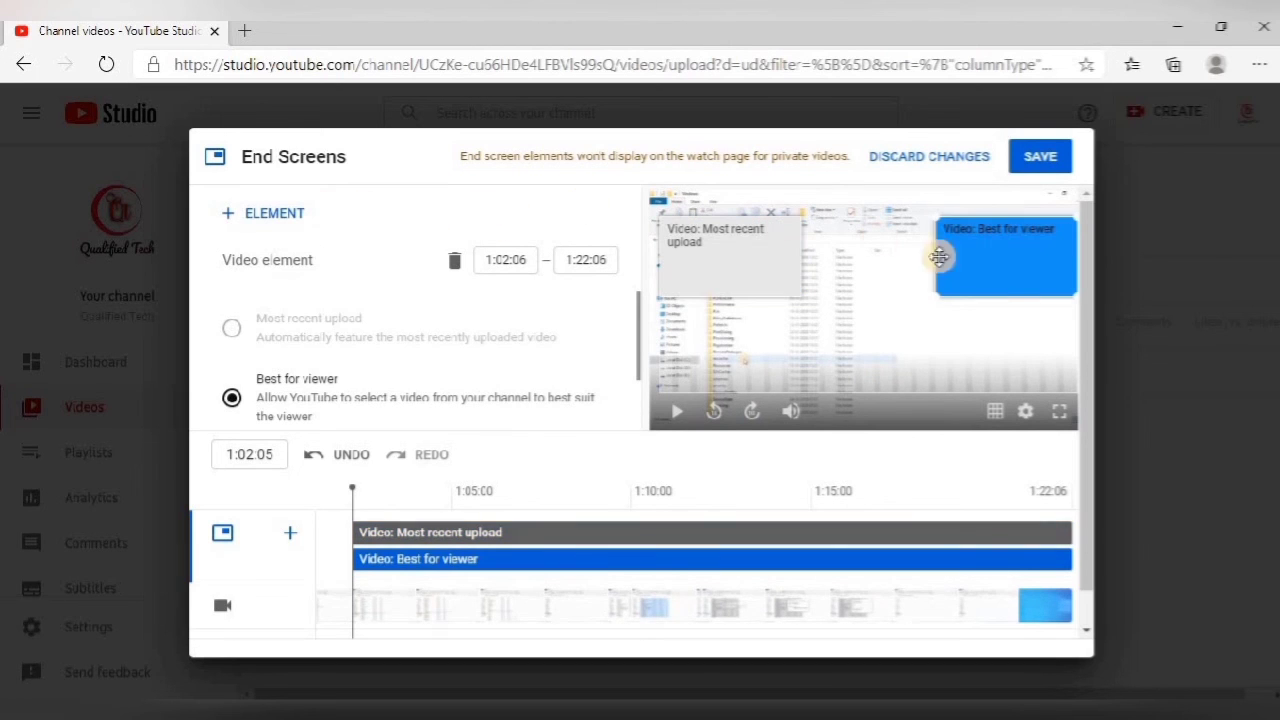
click(290, 213)
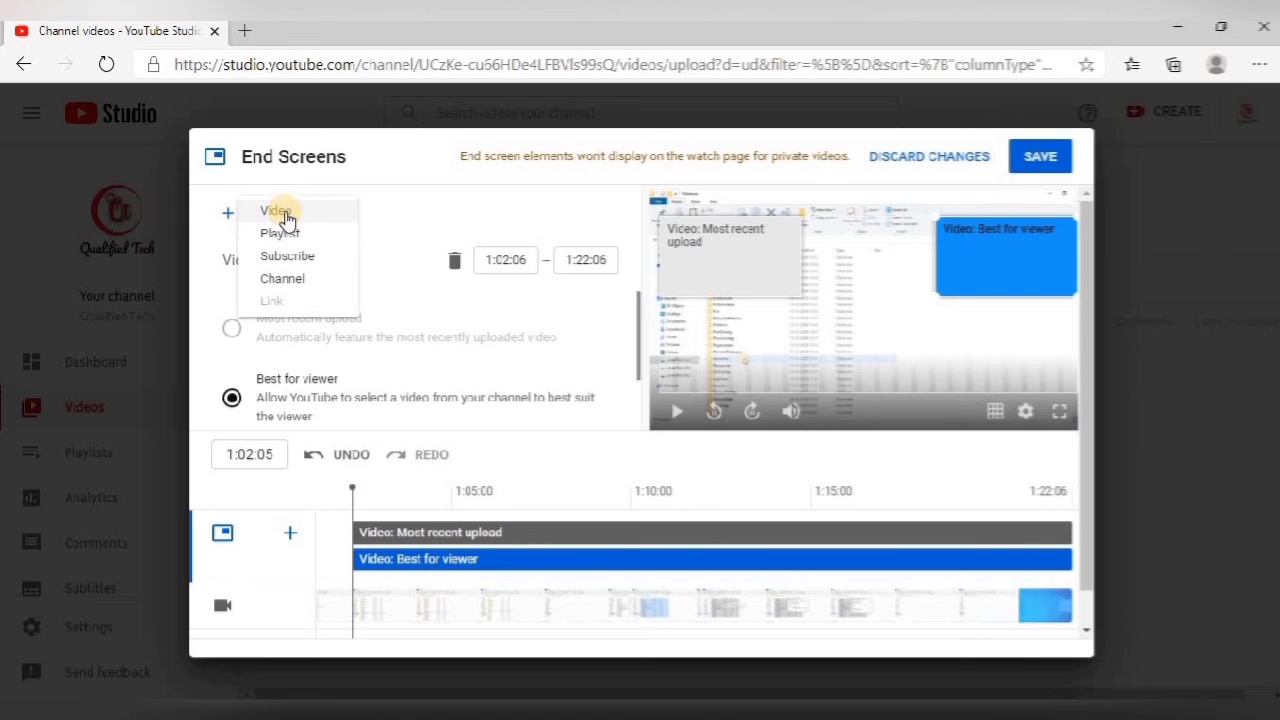
click(388, 211)
click(1043, 168)
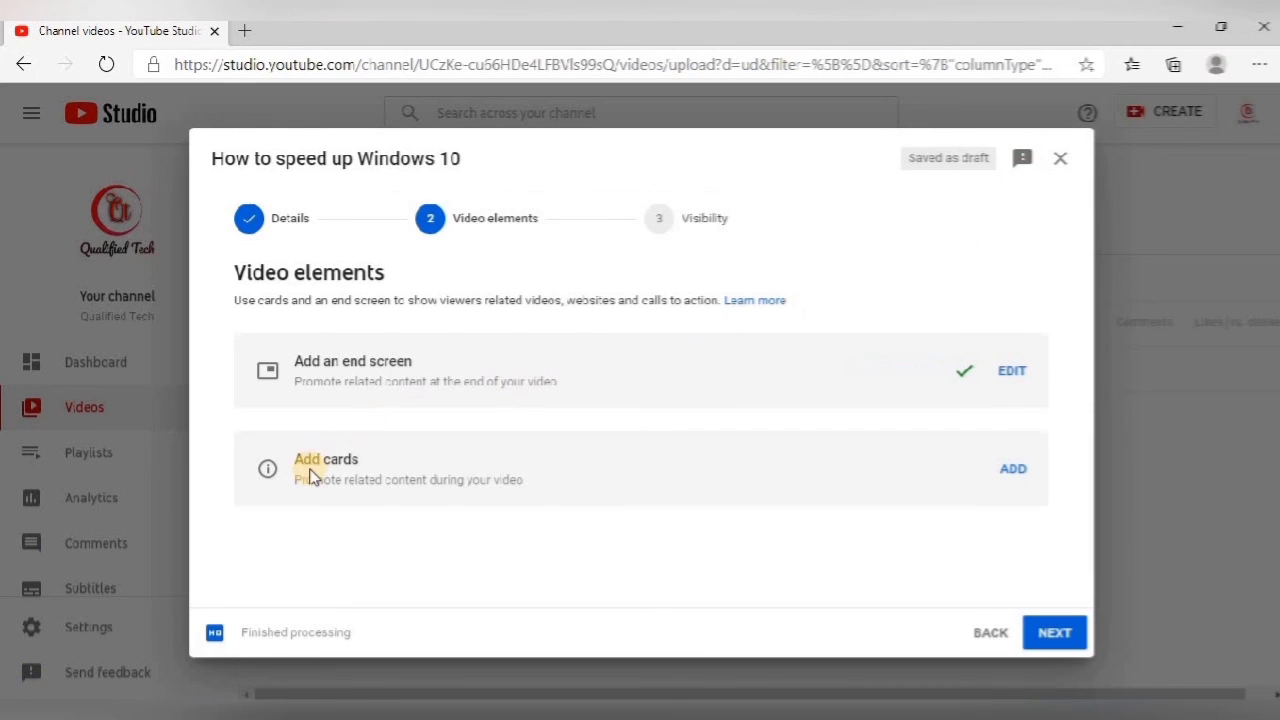
Continue past the cards option to the visibility settings, set the video to Public and publish it.
click(1017, 474)
click(1052, 640)
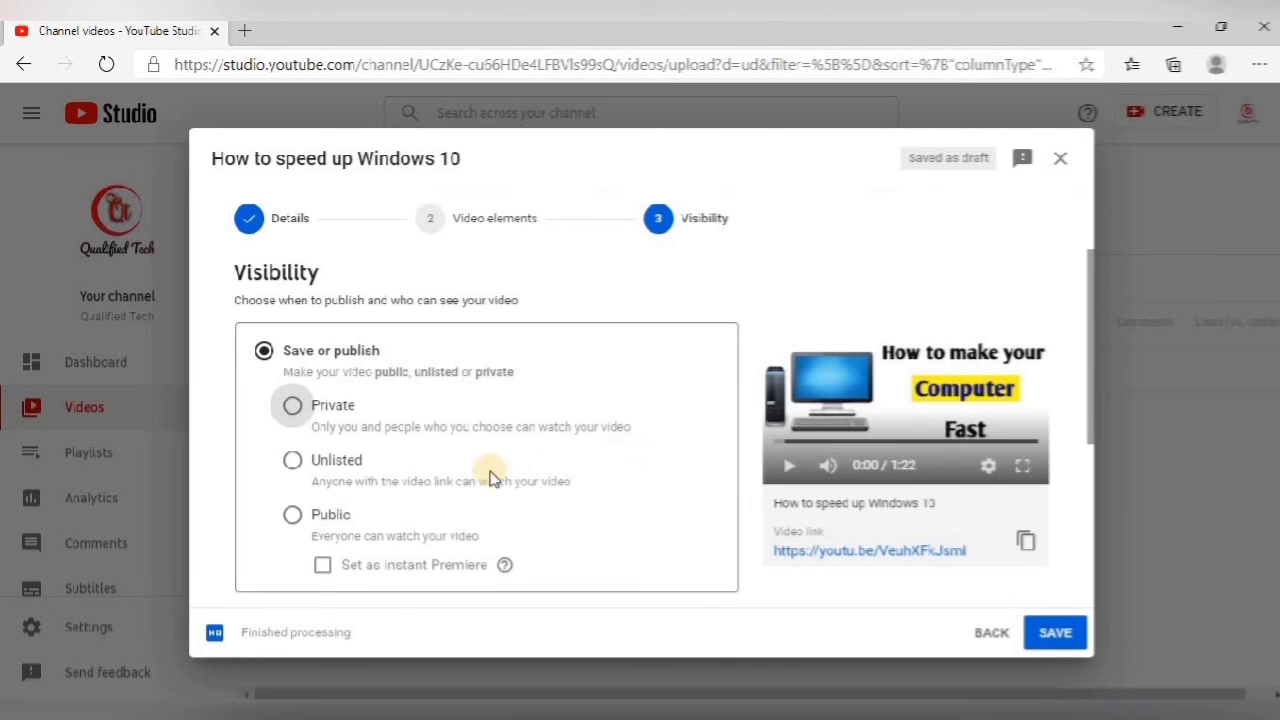
click(293, 516)
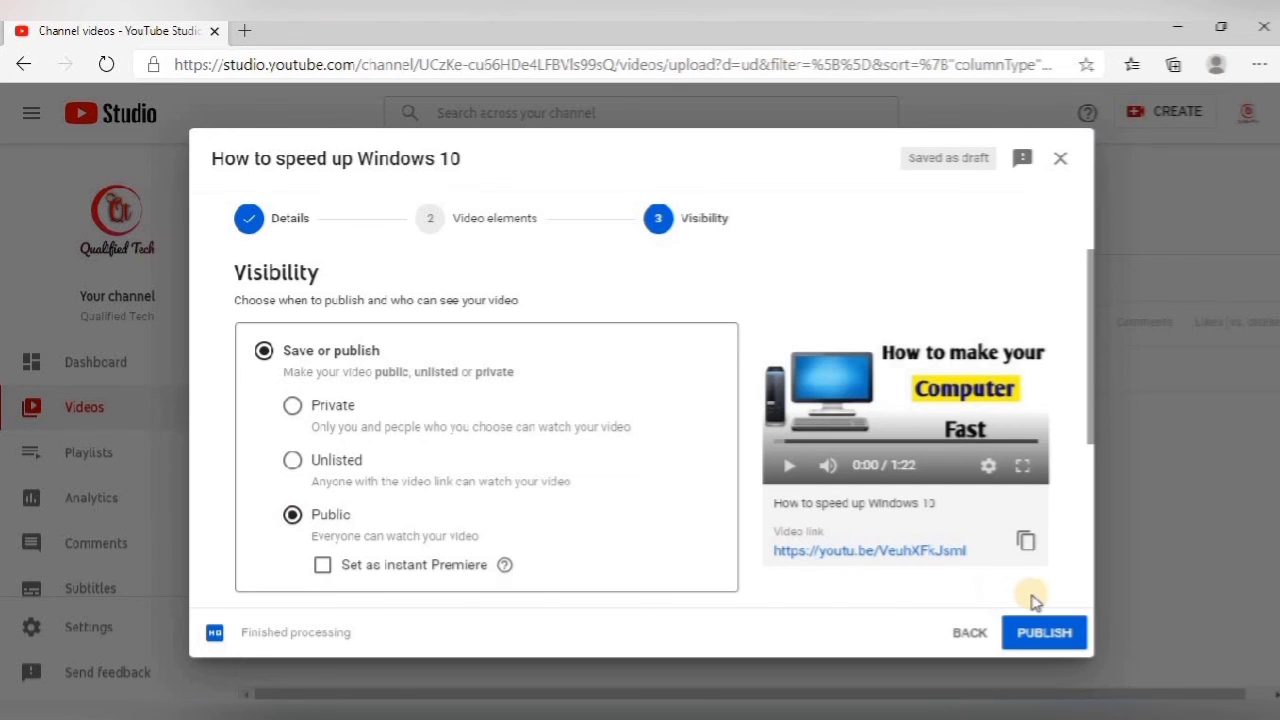
click(1058, 638)
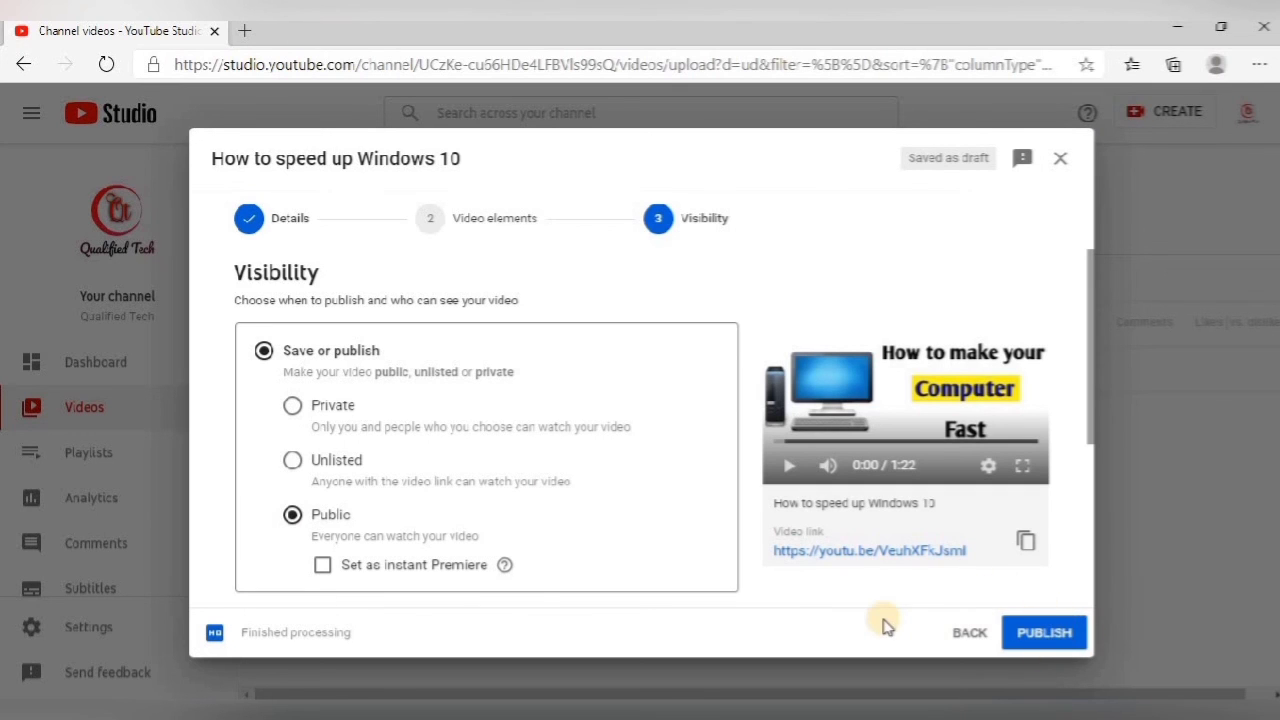